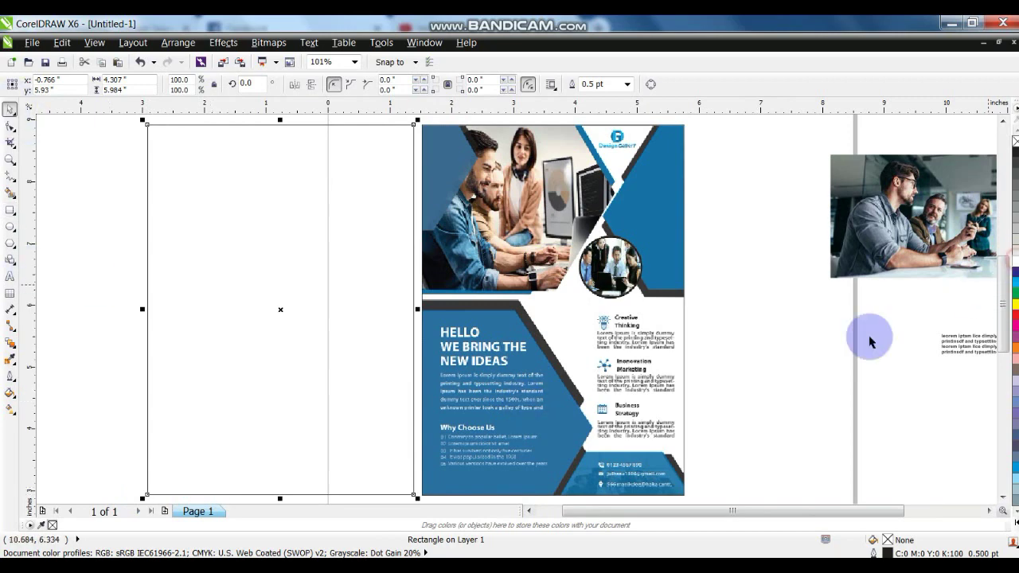
Step: Draw a six-sided polygon about 2.73 by 3.16 in over the blank flyer rectangle's left edge
left_click(741, 360)
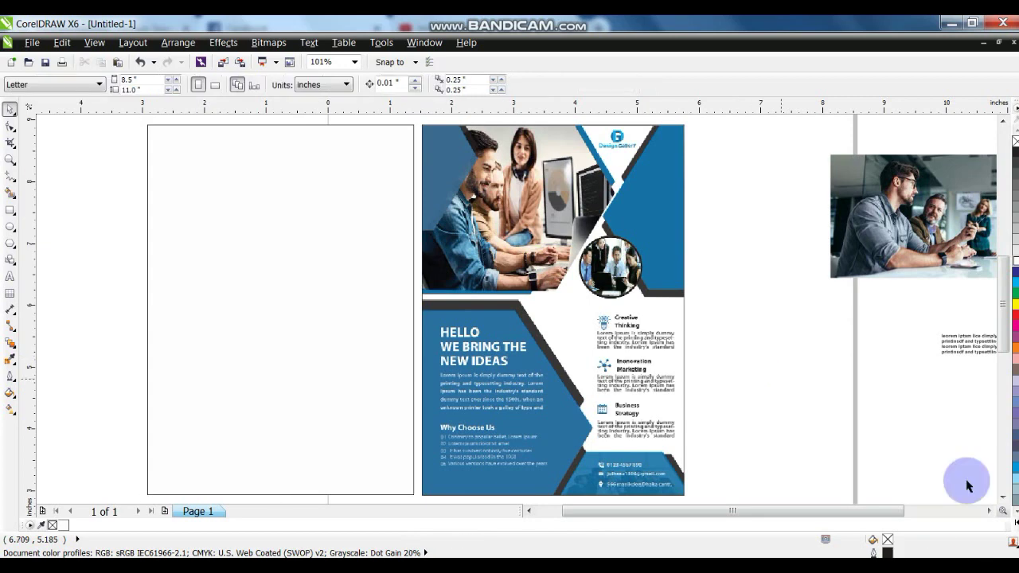
left_click(1003, 496)
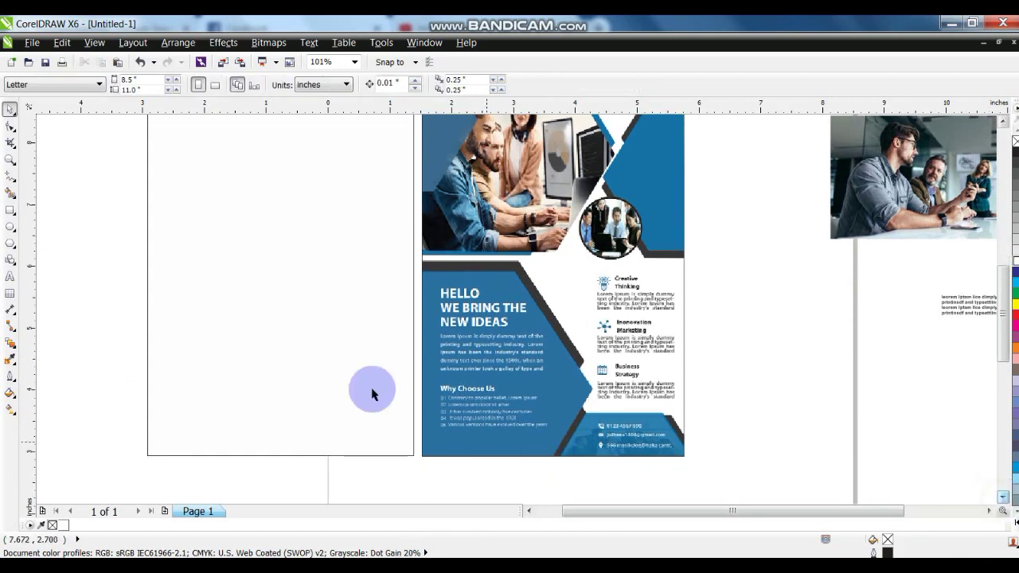
left_click(10, 248)
left_click_drag(71, 211, 218, 405)
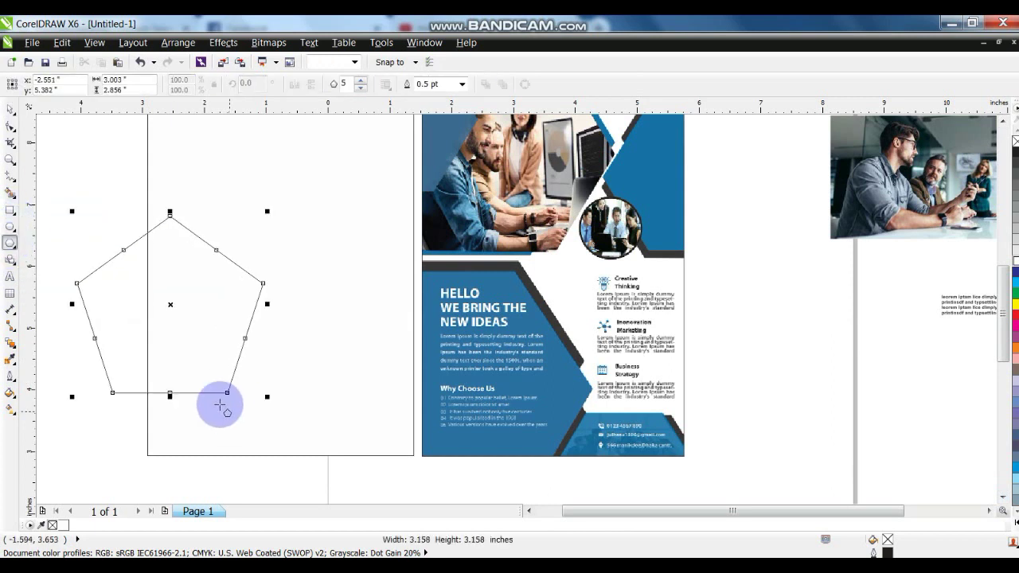
left_click(360, 80)
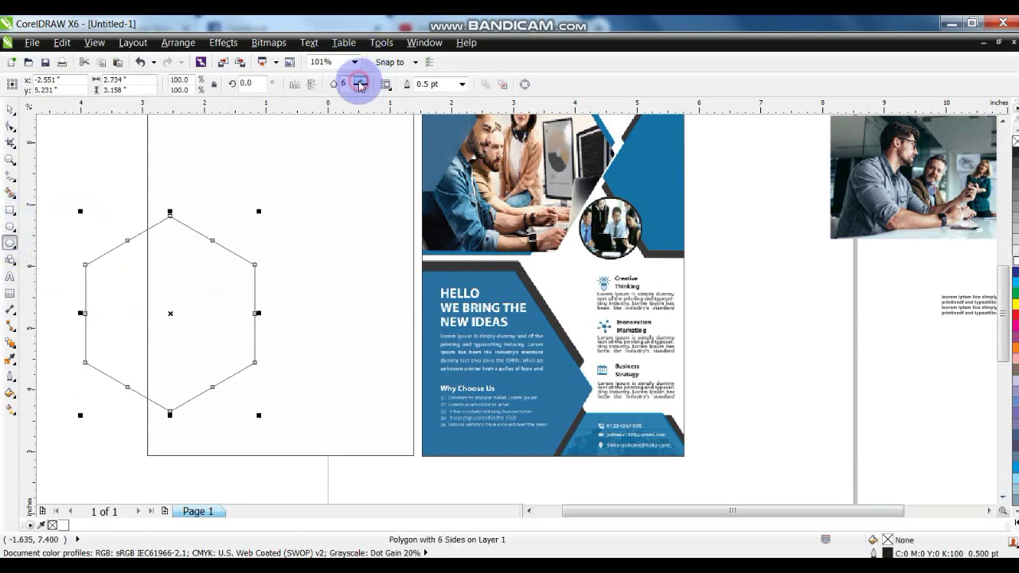
Step: Rotate the hexagon to 90 degrees so its flat sides lie horizontally
left_click(11, 110)
left_click(249, 85)
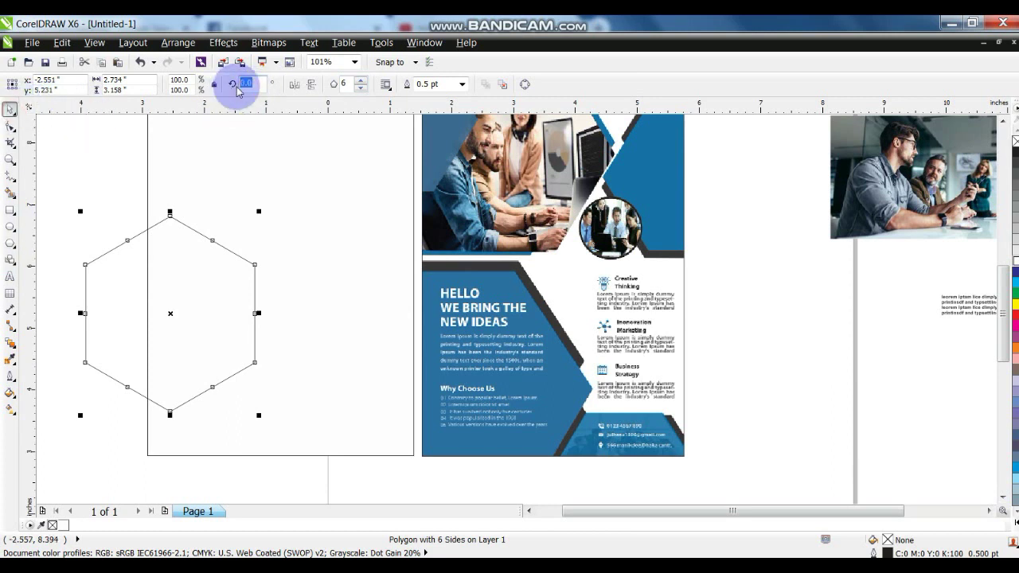
type("45")
key("Return")
left_click(253, 84)
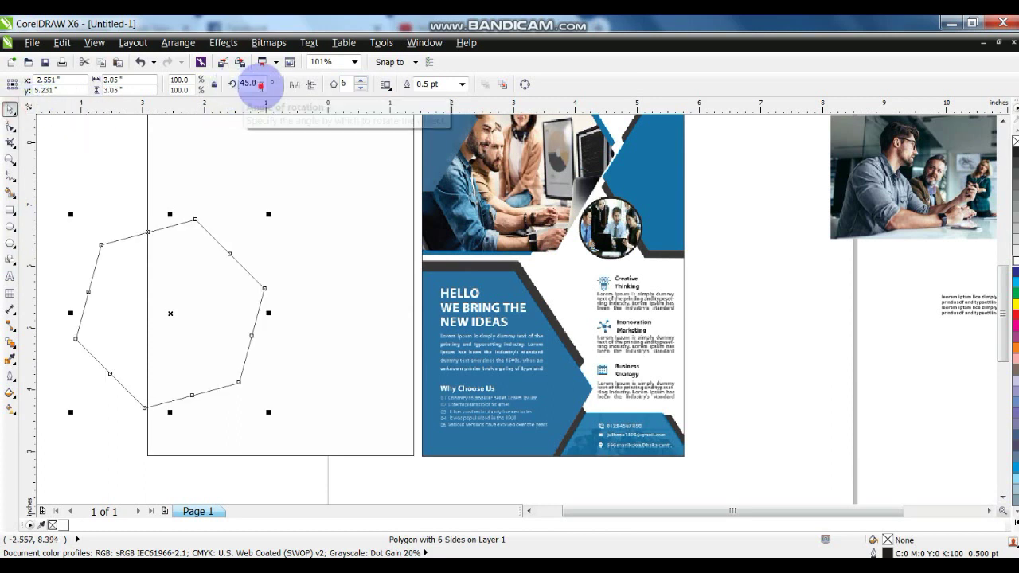
type("90")
key("Return")
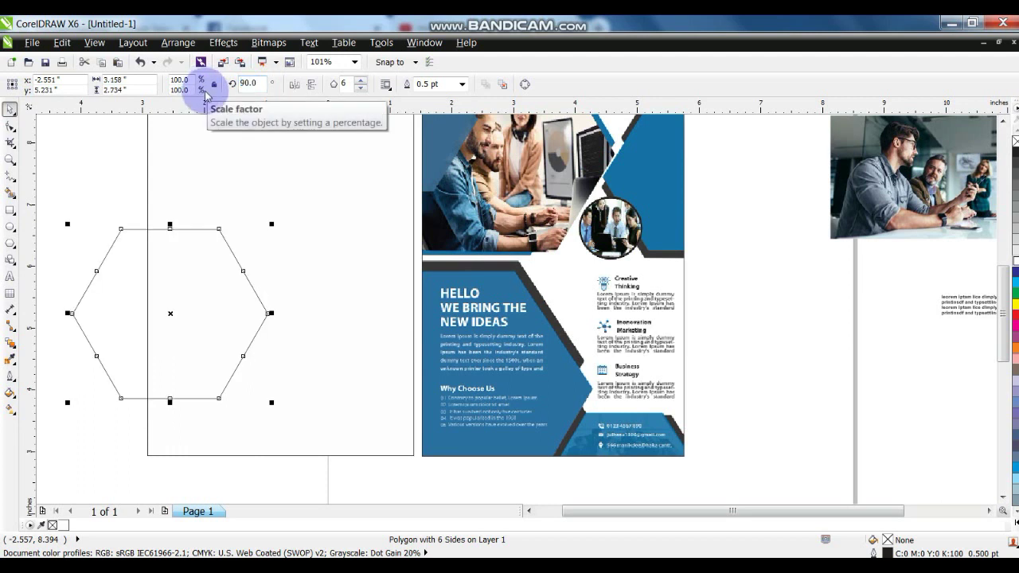
Step: Enlarge the hexagon to about 4.33 by 3.75 in and place it over the blank flyer's lower-left corner
left_click_drag(170, 313, 143, 405)
left_click_drag(243, 319, 325, 253)
left_click_drag(183, 371, 189, 396)
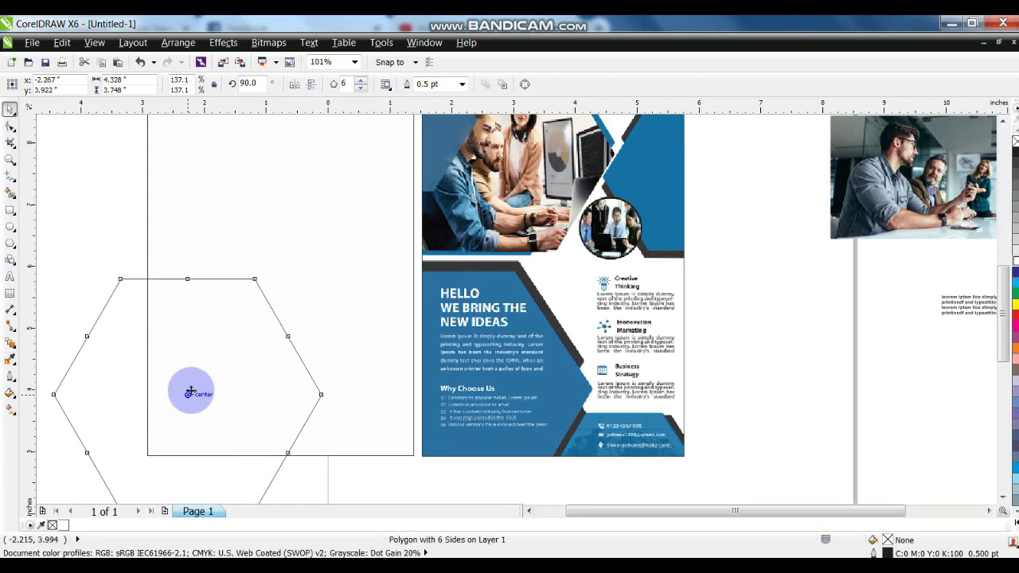
left_click(69, 167)
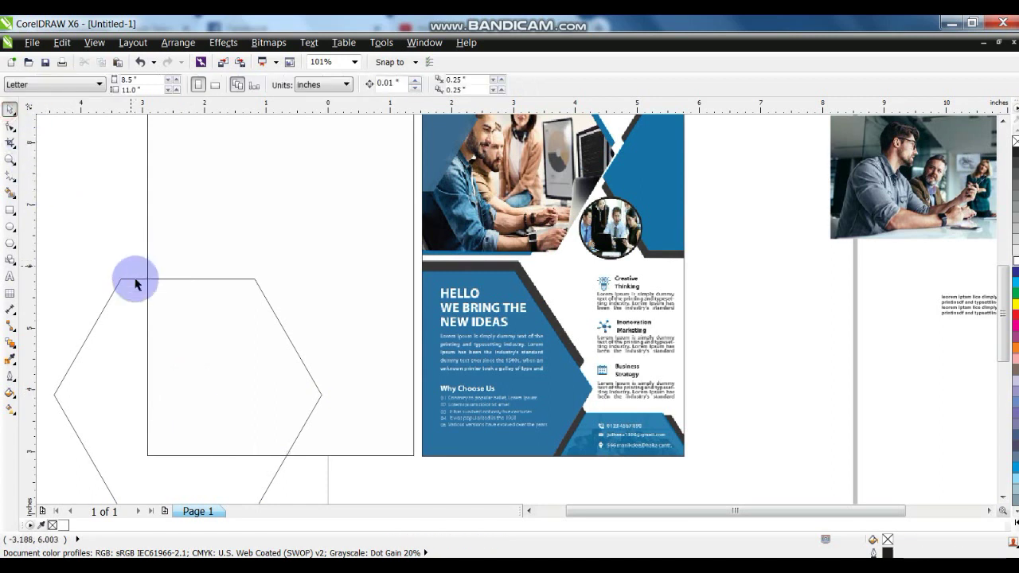
Step: Fill the hexagon with the blue sampled from the reference flyer's lower panel
left_click(135, 280)
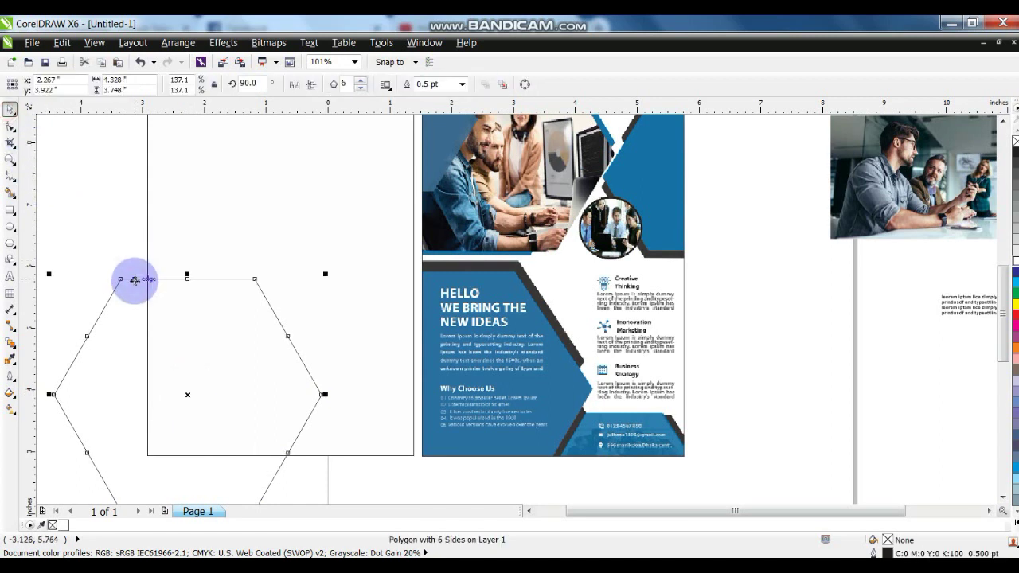
left_click(11, 360)
left_click(579, 394)
left_click(195, 378)
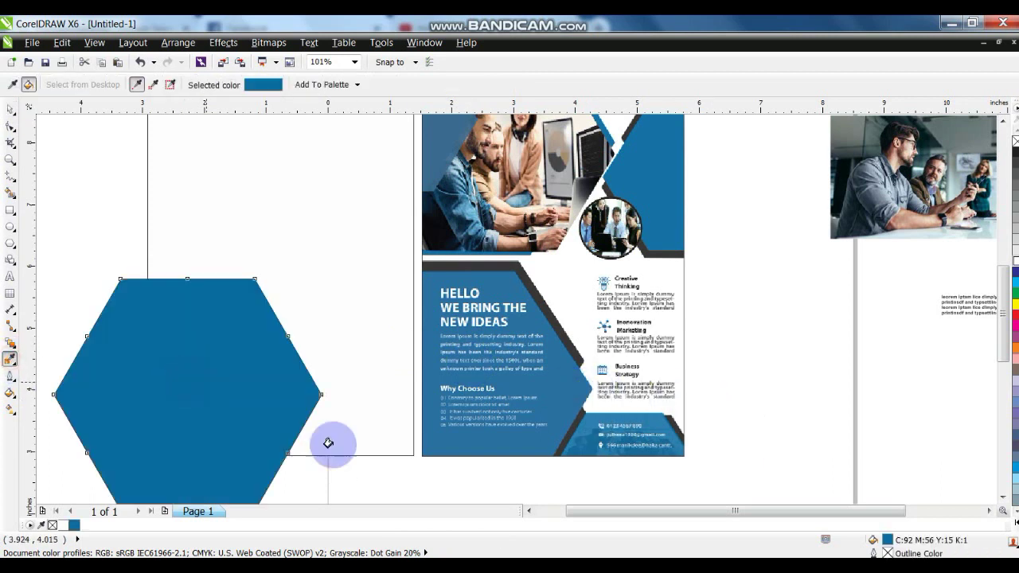
left_click(9, 108)
Step: Duplicate the blue hexagon slightly above itself, fill the copy black and place it one level behind
left_click(164, 341)
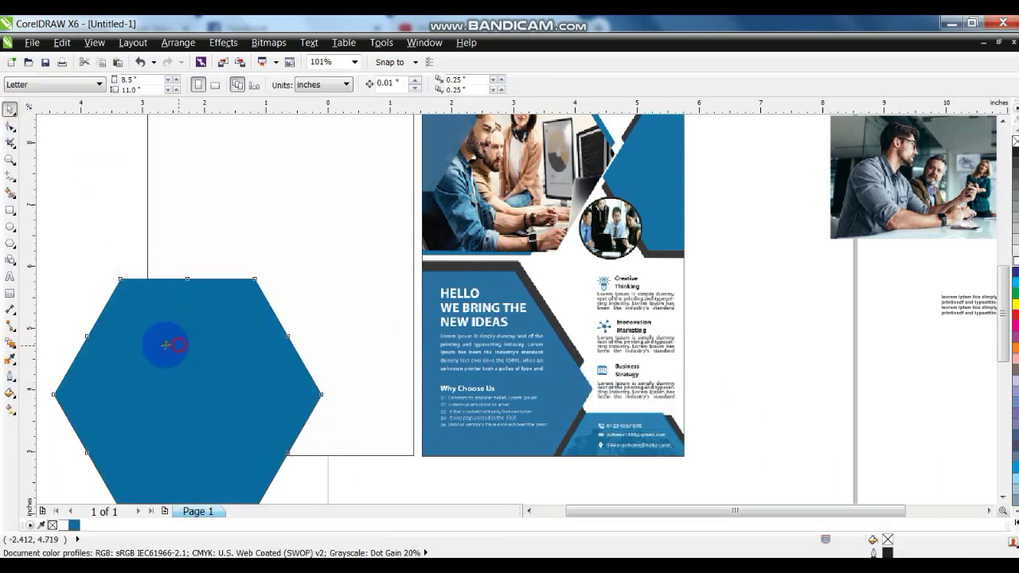
left_click(68, 215)
left_click_drag(210, 348, 208, 327)
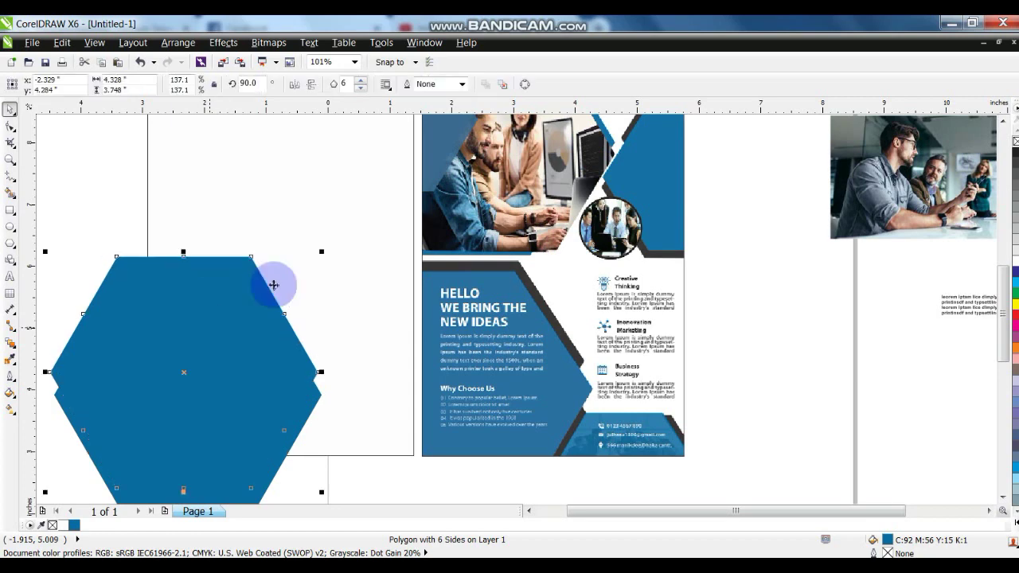
left_click(1016, 152)
key("ctrl+Page_Down")
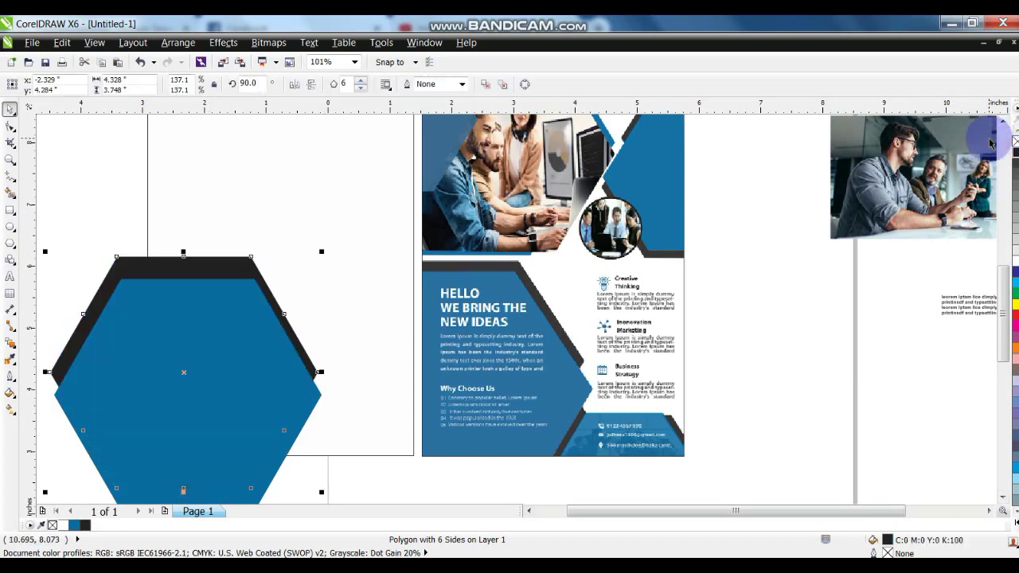
Step: Shrink the black hexagon to about 3.87 by 3.35 in so it shows along the blue one's top and right edges
left_click_drag(47, 250, 62, 266)
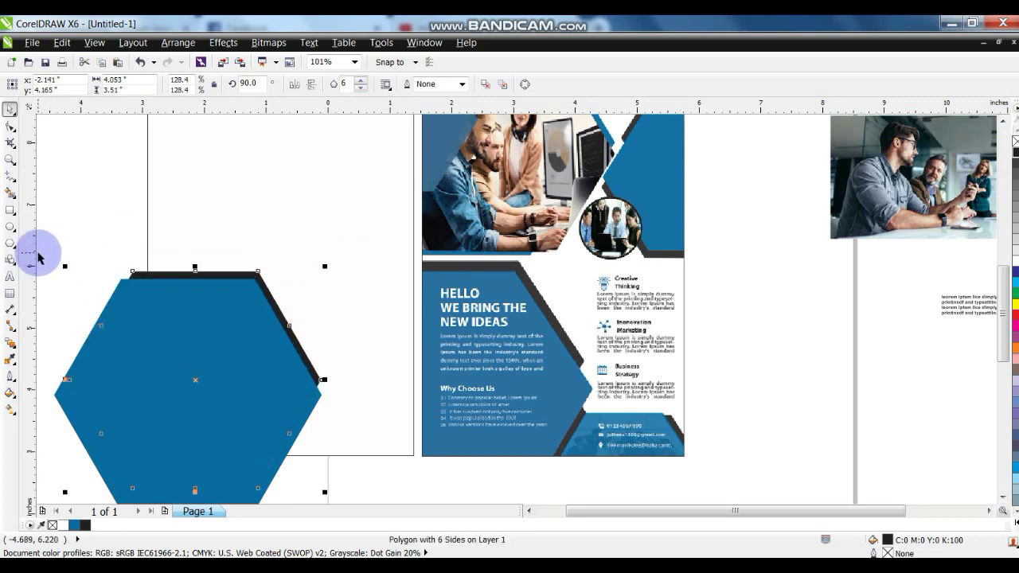
key("Up")
key("Up")
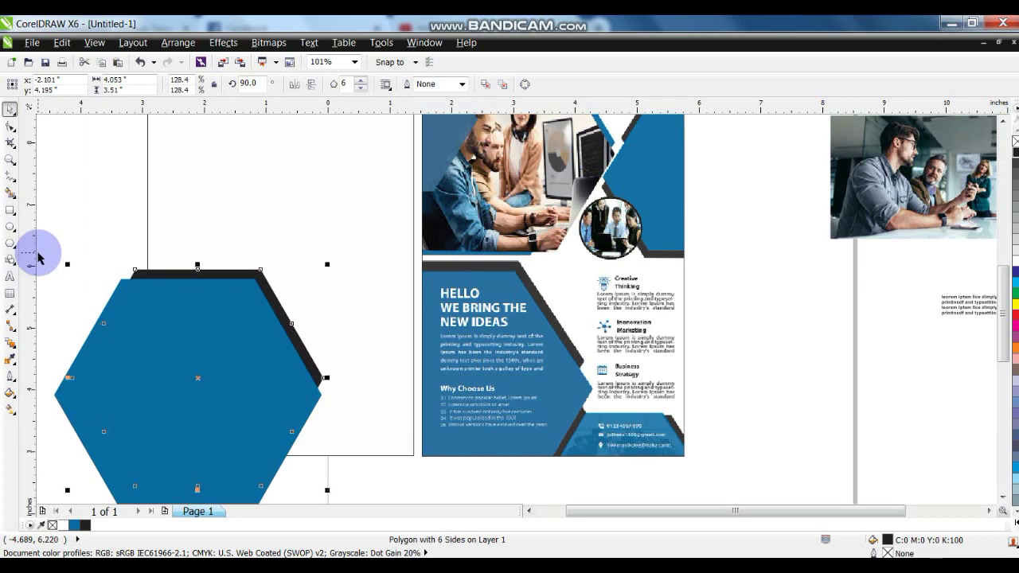
left_click_drag(327, 264, 320, 269)
left_click(222, 377)
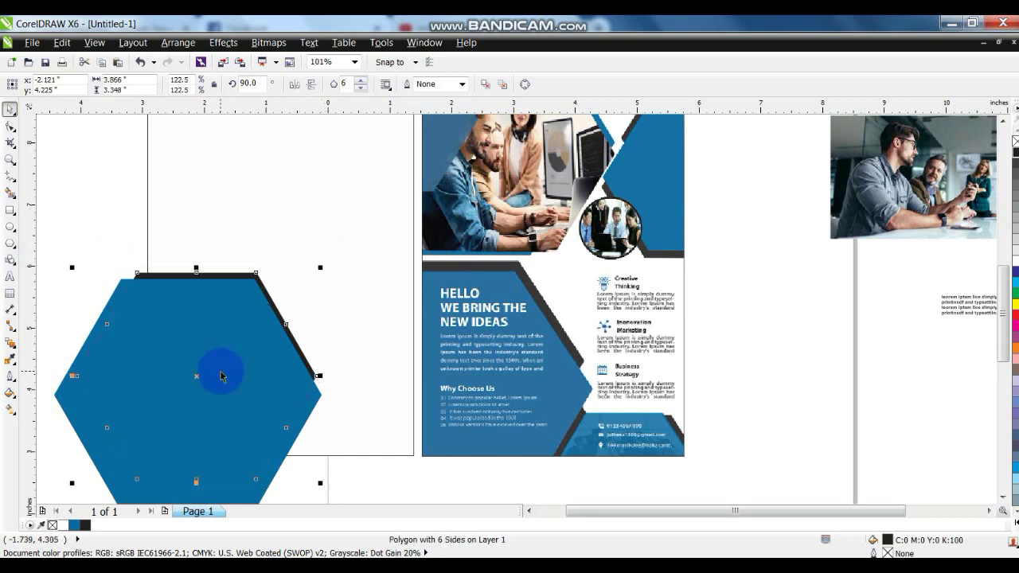
Step: Nudge the black hexagon about 0.07 in up and 0.03 in right to widen the visible black border
key("Up")
key("Up")
key("Up")
key("Up")
key("Right")
key("Right")
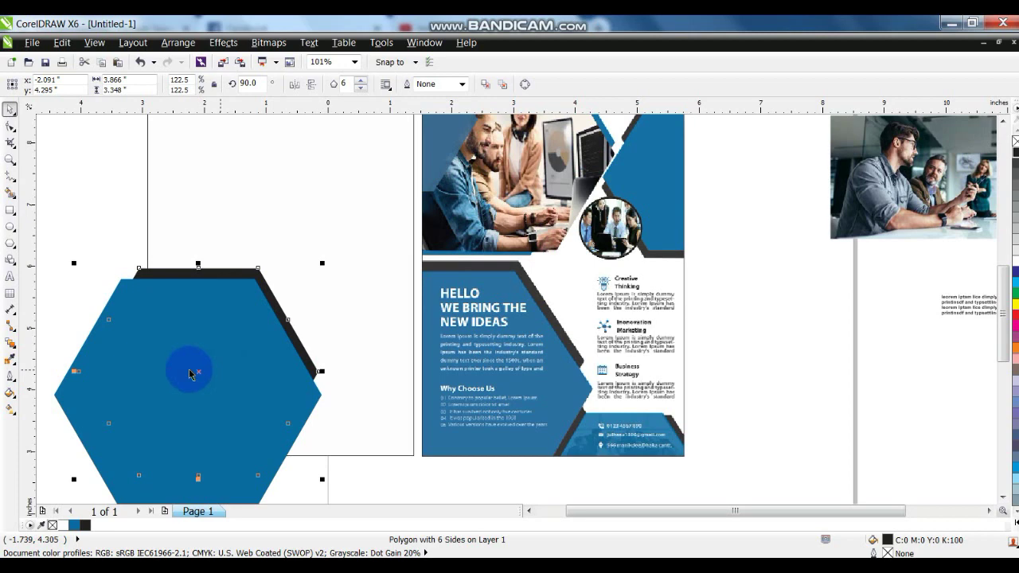
left_click(67, 308)
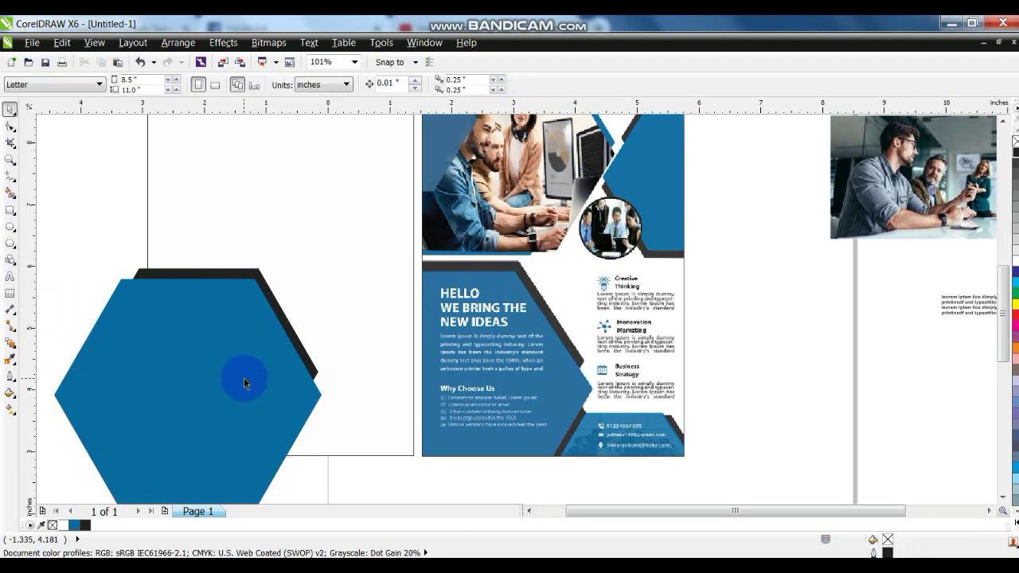
Step: Duplicate the blue hexagon over the blank flyer's lower-right corner and give the original a black hairline outline
left_click_drag(177, 371, 276, 475)
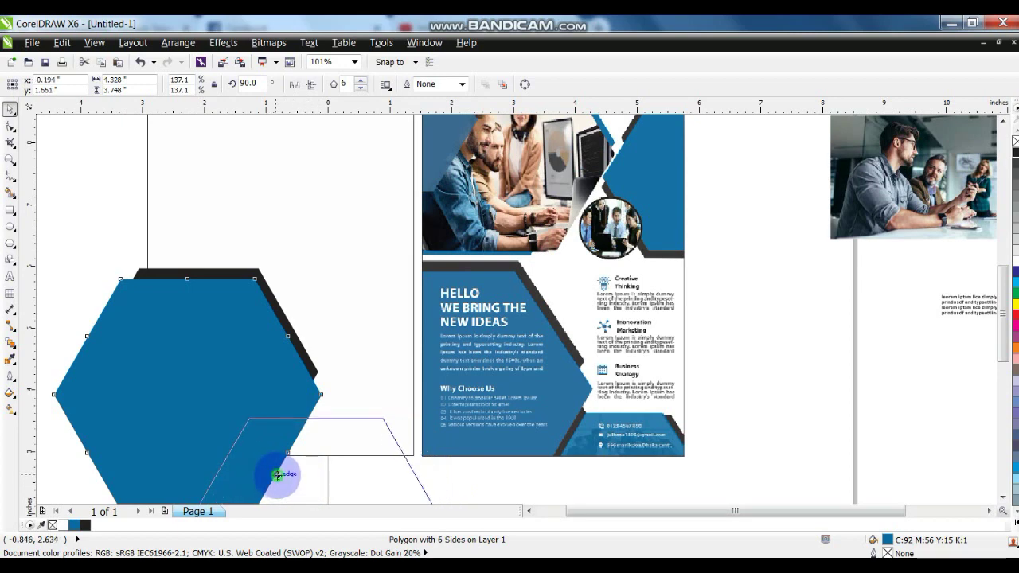
left_click_drag(276, 476, 276, 475)
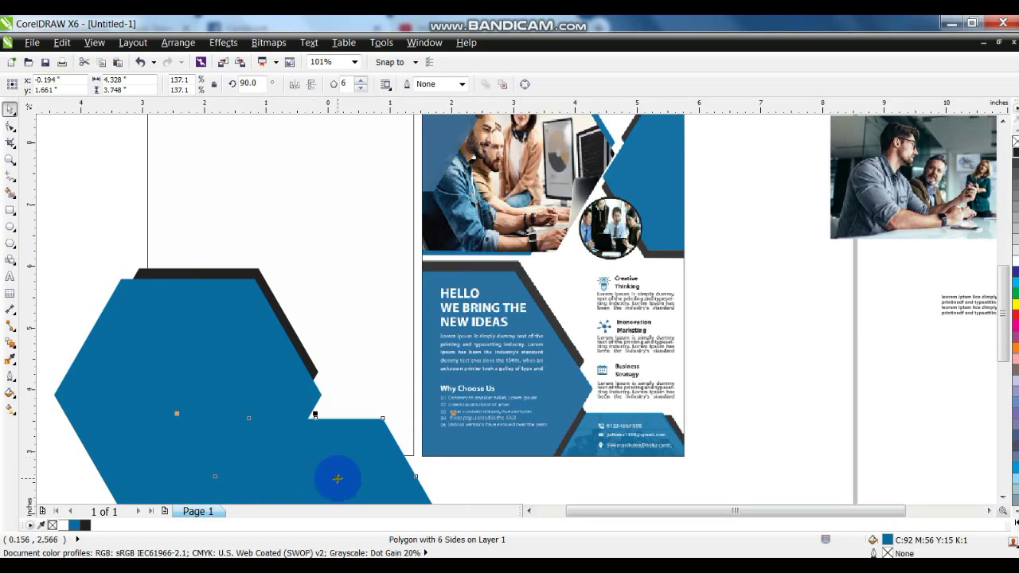
left_click(220, 391)
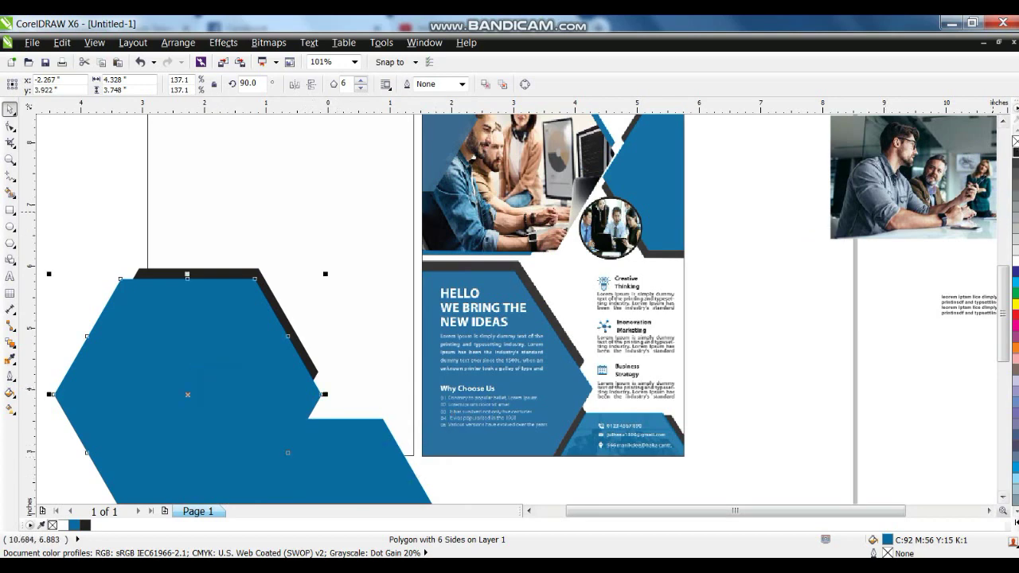
right_click(1015, 151)
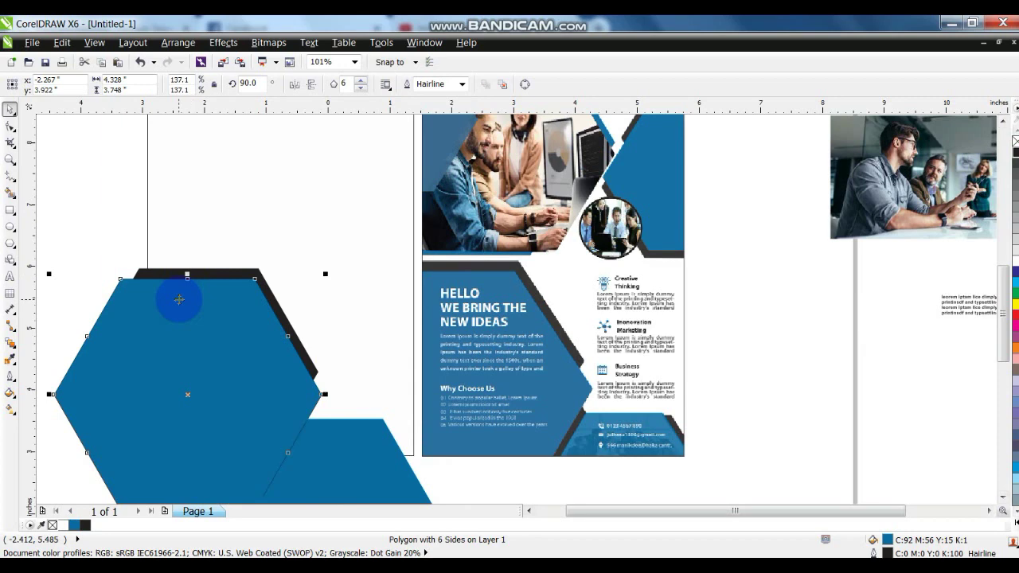
Step: Duplicate the lower-right hexagon slightly right and down, fill the copy black and send it to the back
left_click(371, 487)
left_click_drag(372, 479, 385, 484)
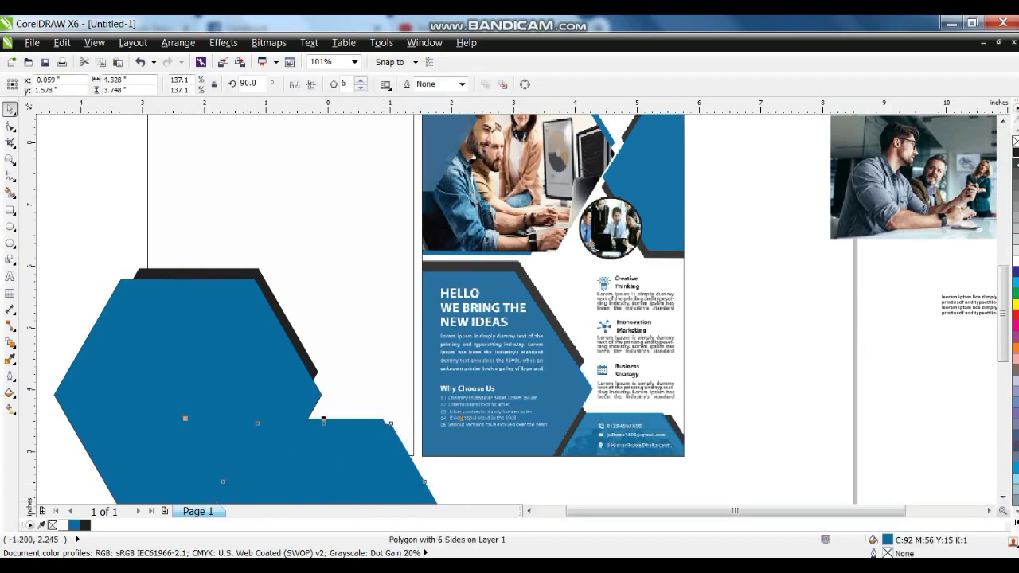
left_click(1015, 152)
key("shift+Page_Down")
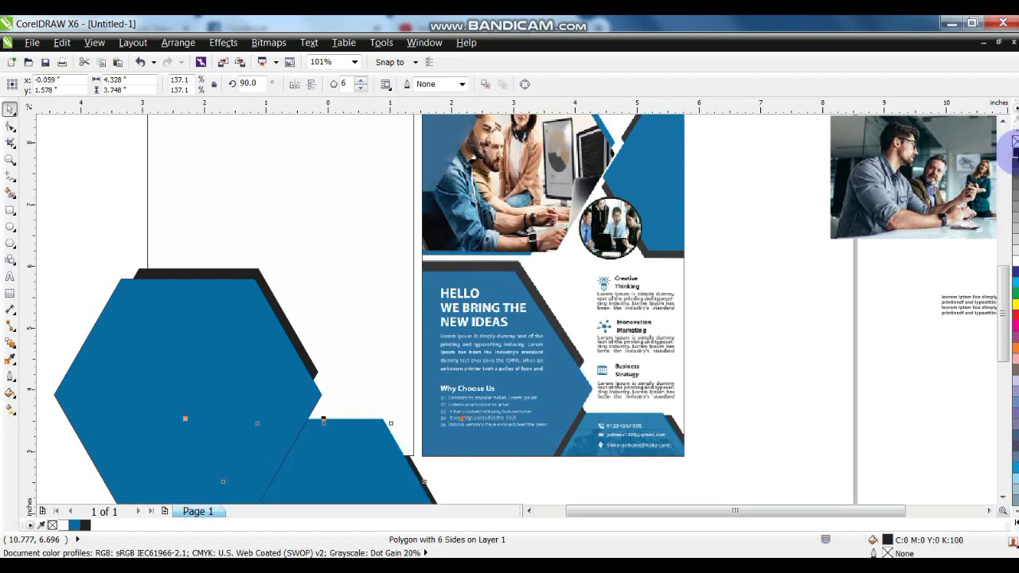
Step: Duplicate the large blue hexagon slightly down and left, fill the copy black and place it one level behind
key("Escape")
left_click_drag(216, 396, 218, 414)
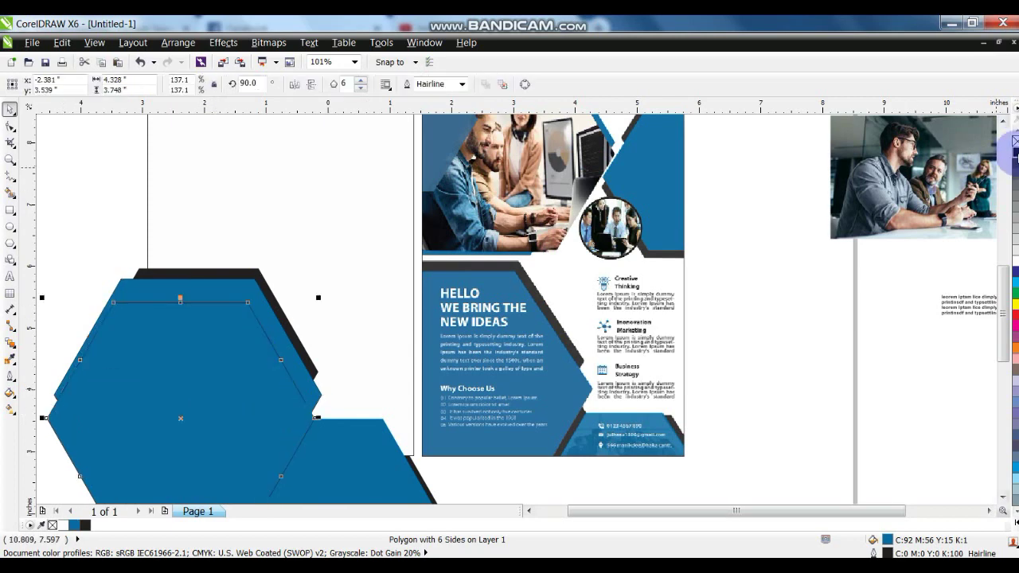
left_click(1015, 151)
key("ctrl+Page_Down")
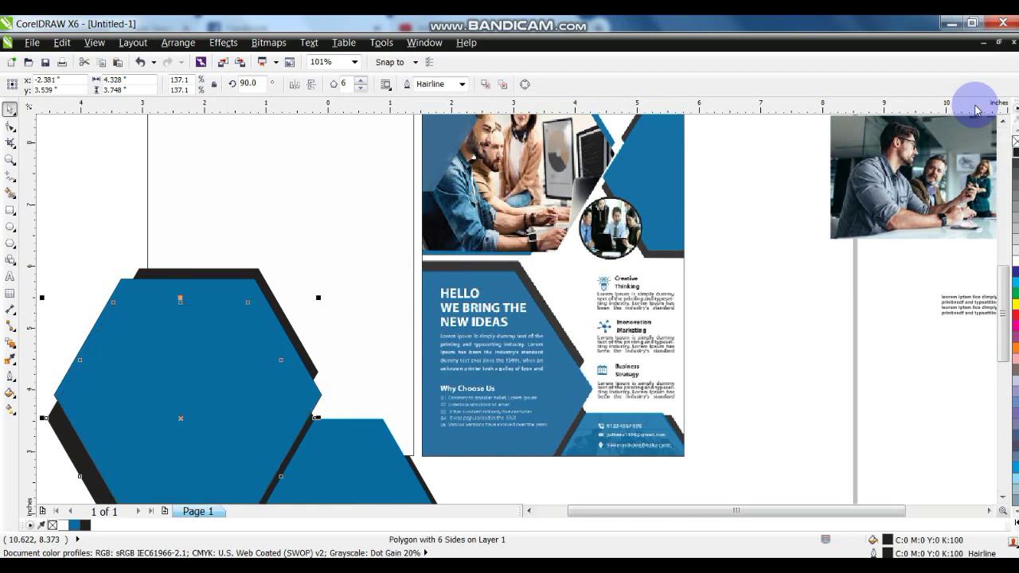
left_click(715, 223)
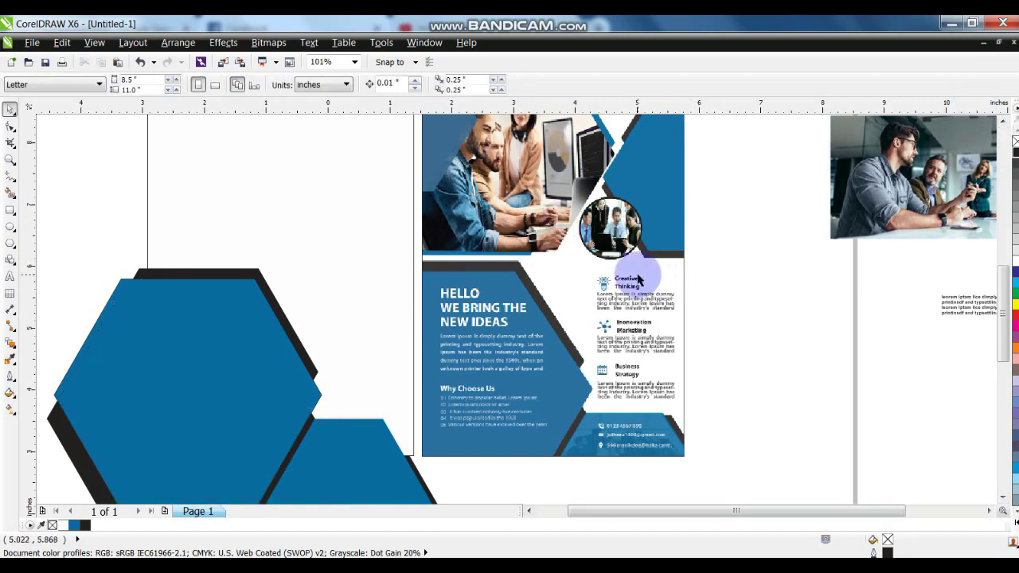
Step: Place all five hexagons inside the blank flyer rectangle as a PowerClip
scroll(637, 279, "down", 3)
left_click_drag(318, 264, 571, 471)
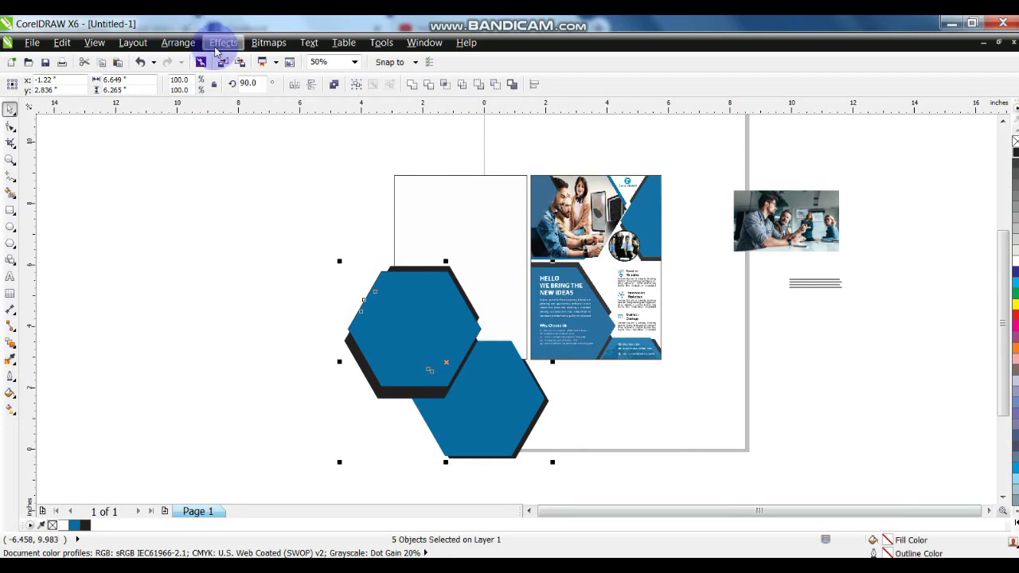
left_click(224, 42)
mouse_move(264, 254)
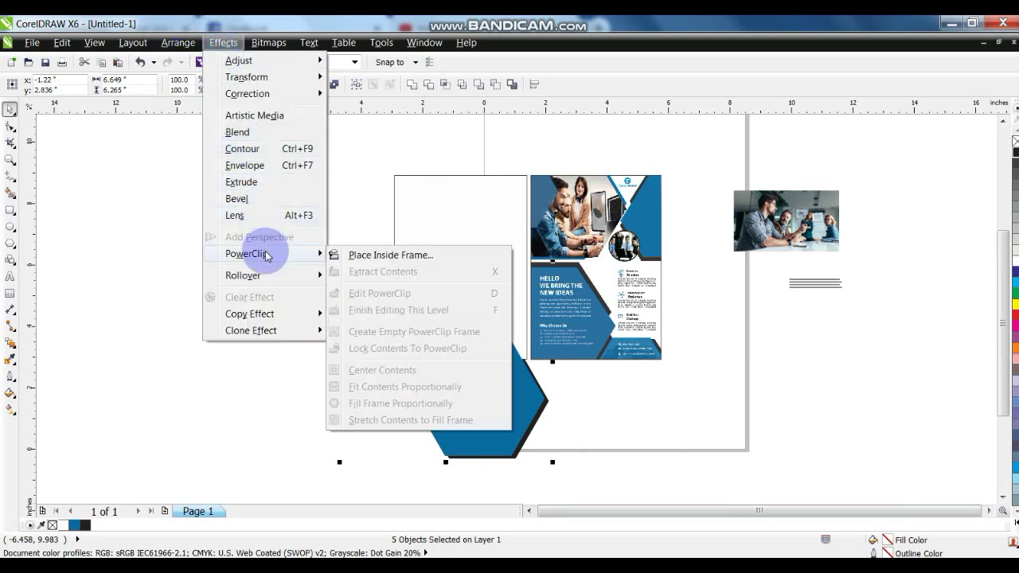
left_click(390, 254)
left_click(414, 175)
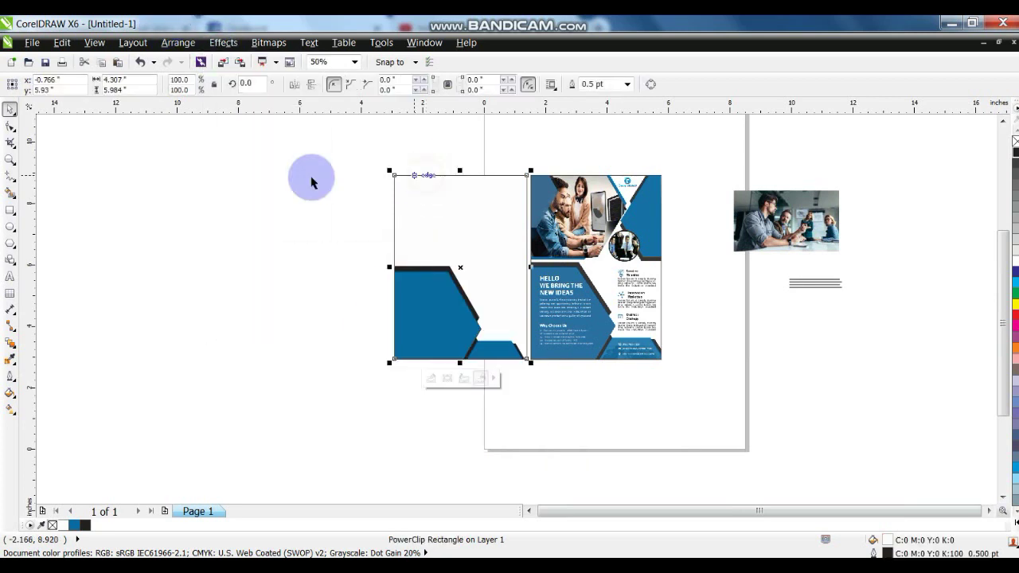
Step: Edit the blank flyer's PowerClip contents and shift the lower-right blue and black hexagons slightly right, then finish editing
left_click_drag(289, 138, 860, 374)
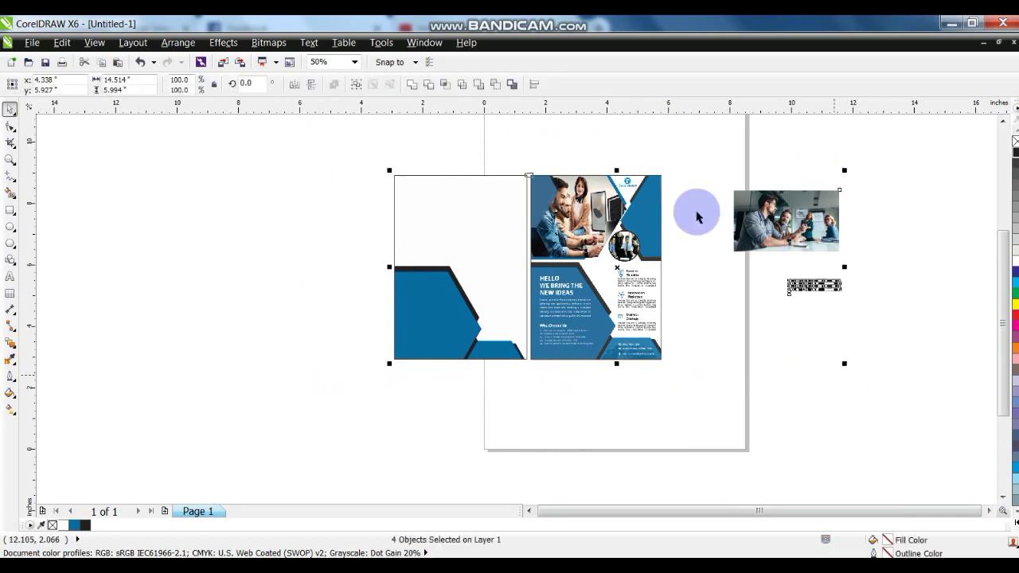
key("shift+F2")
key("Escape")
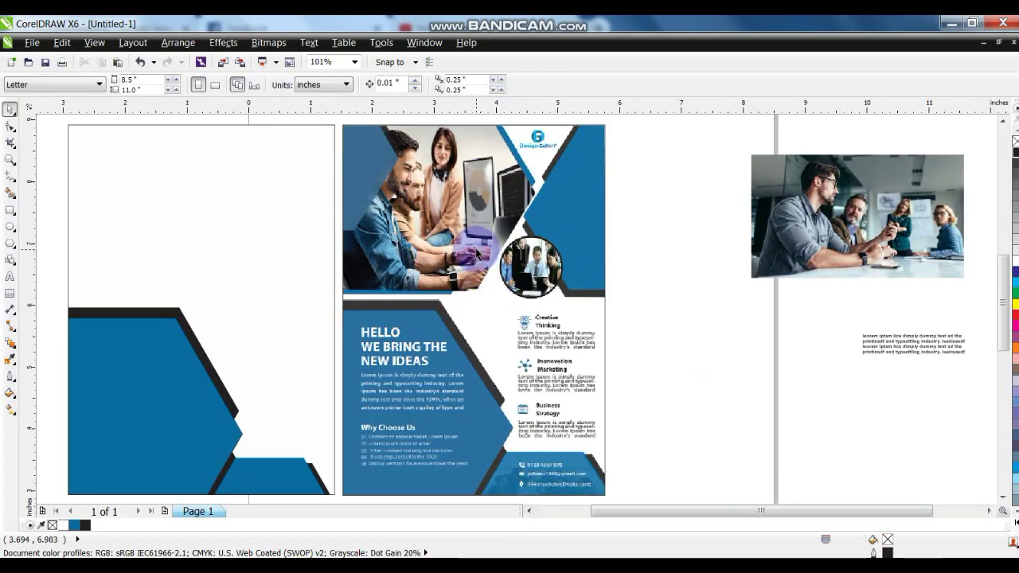
left_click(171, 396)
right_click(171, 396)
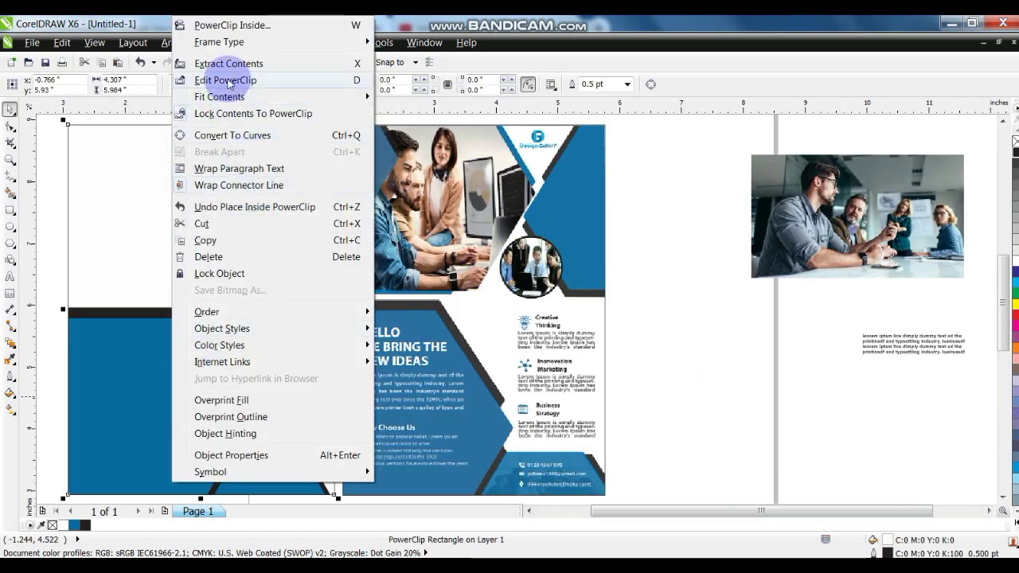
left_click(245, 188)
left_click(316, 474)
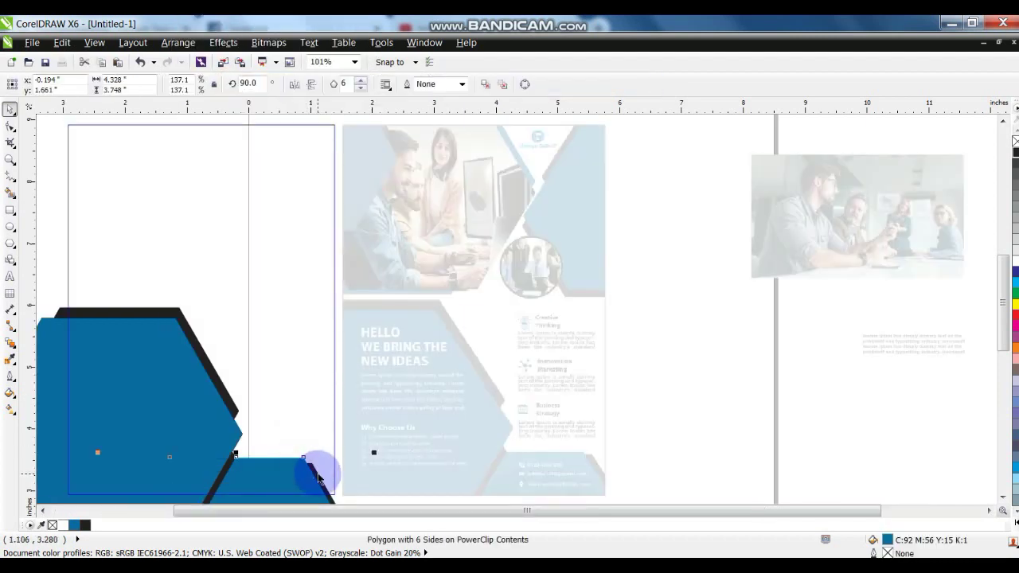
left_click(319, 475, "shift")
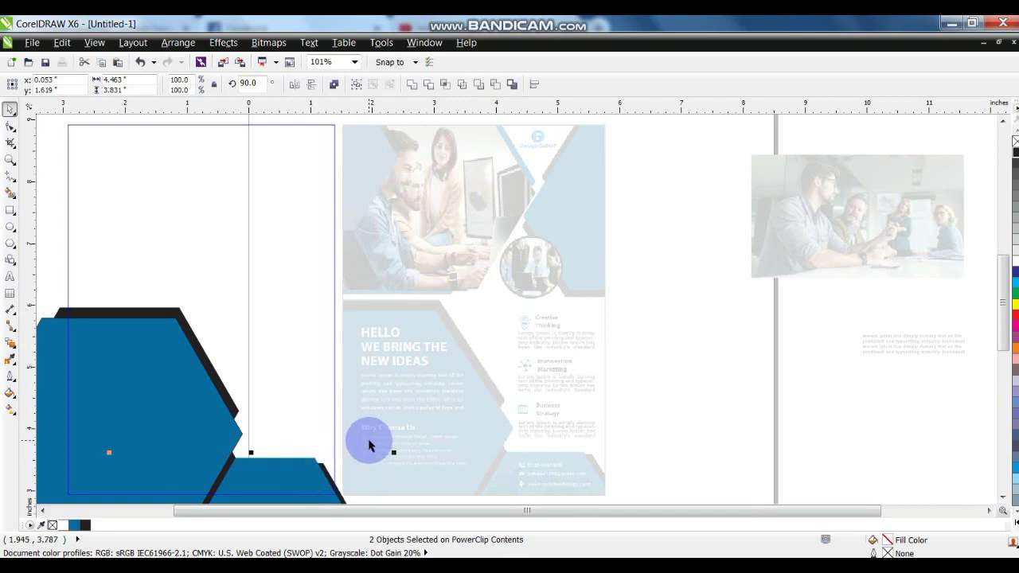
left_click(369, 446, "ctrl")
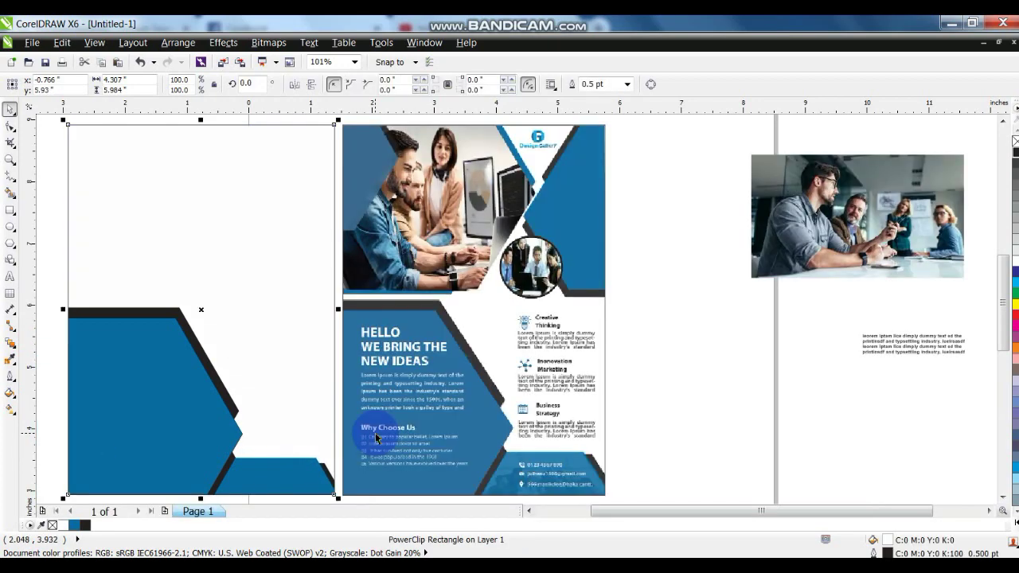
left_click(676, 365)
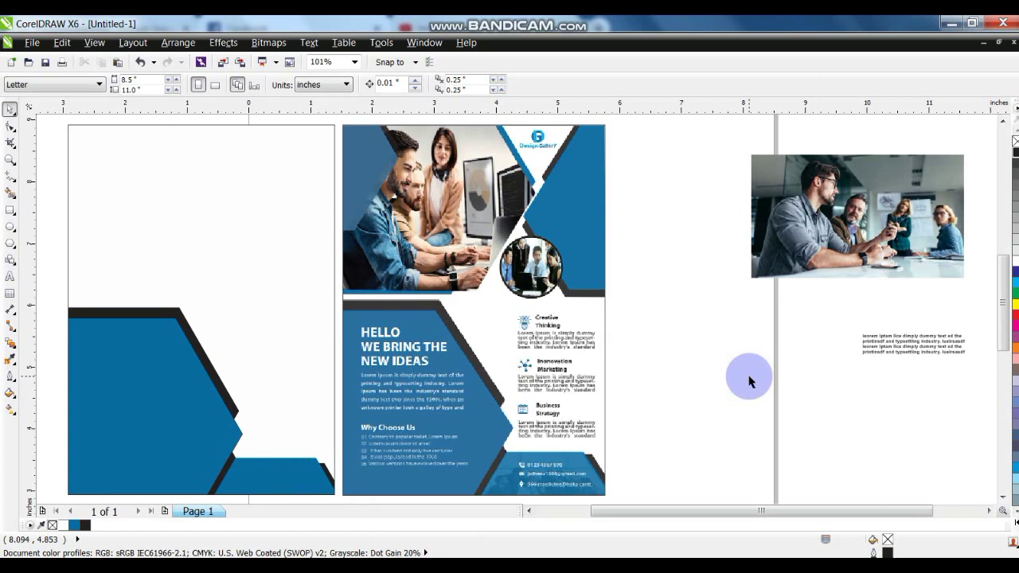
key("ctrl+z")
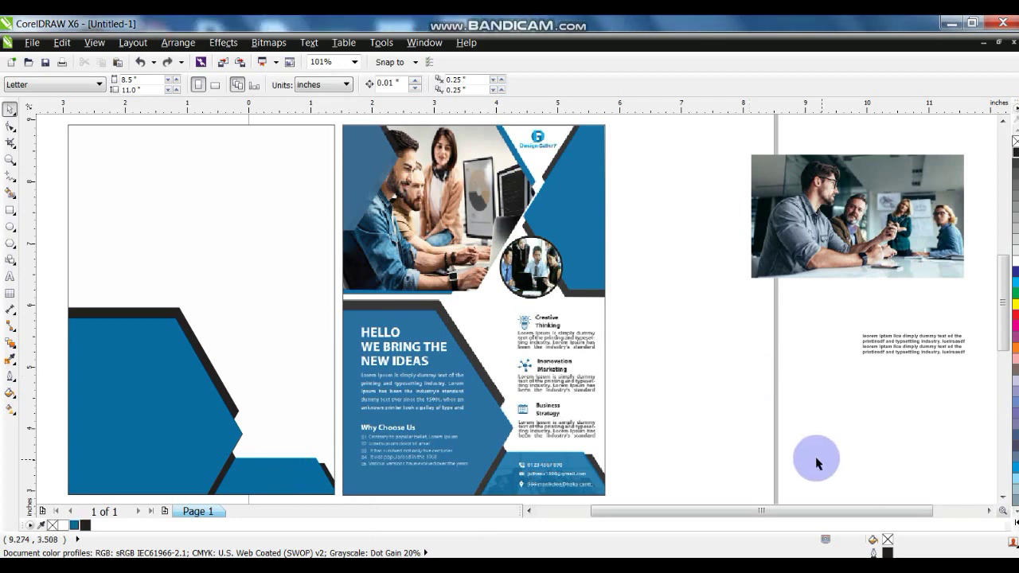
Step: Draw a closed five-sided straight-line shape over the blank flyer's upper-right corner, extending past its top and right edges
left_click(9, 176)
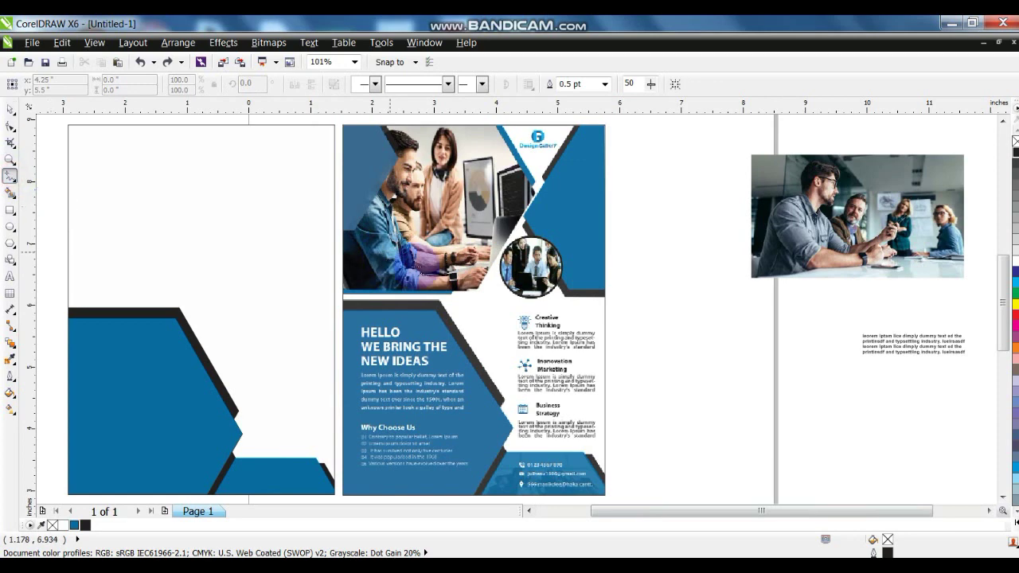
left_click(333, 278)
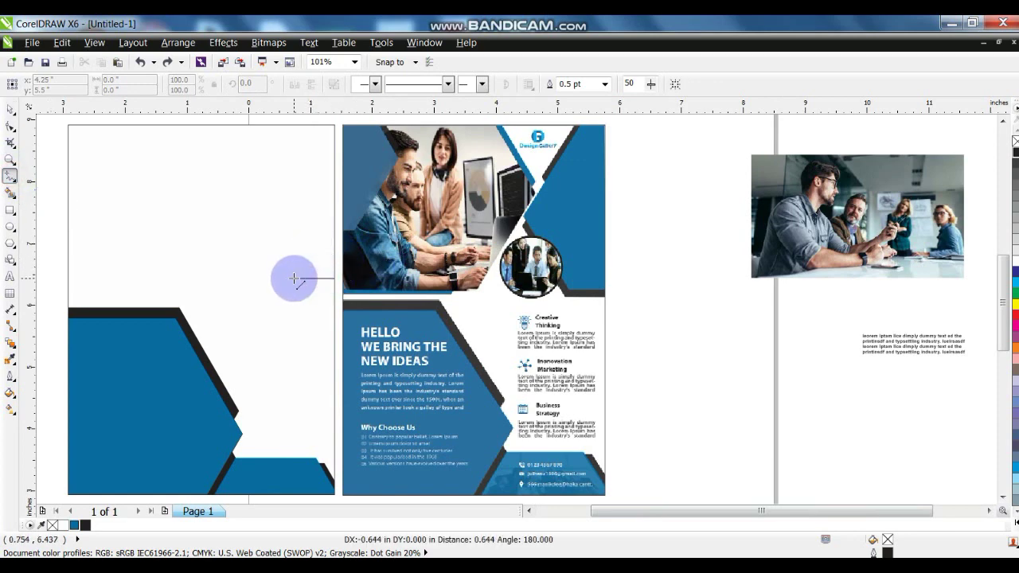
left_click(289, 278)
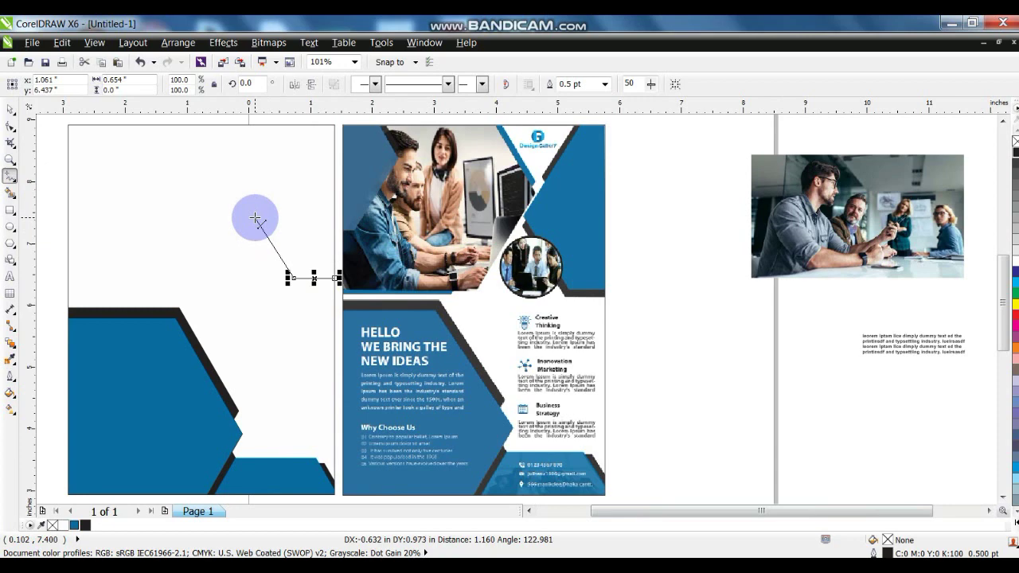
left_click(255, 216)
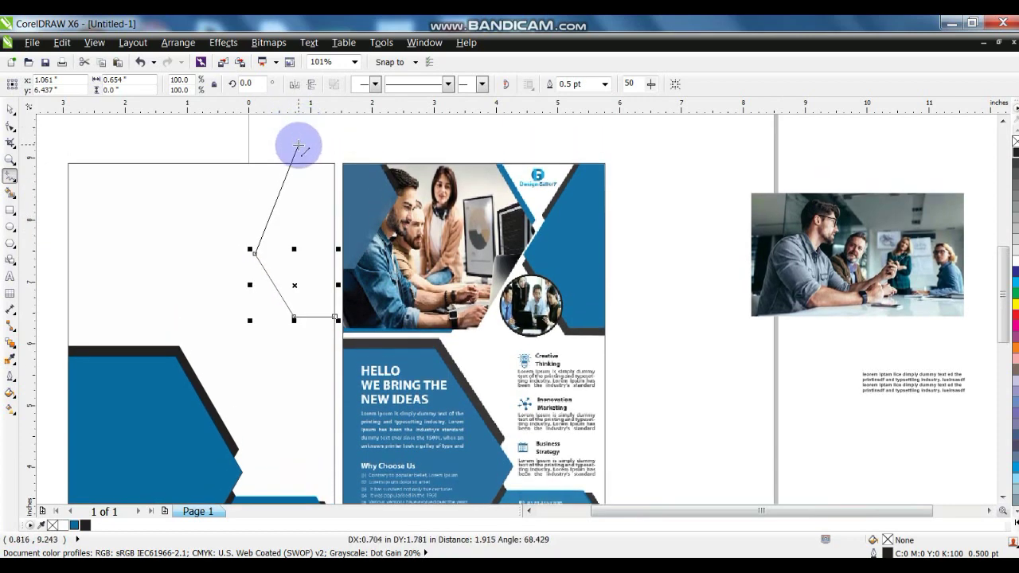
left_click(311, 150)
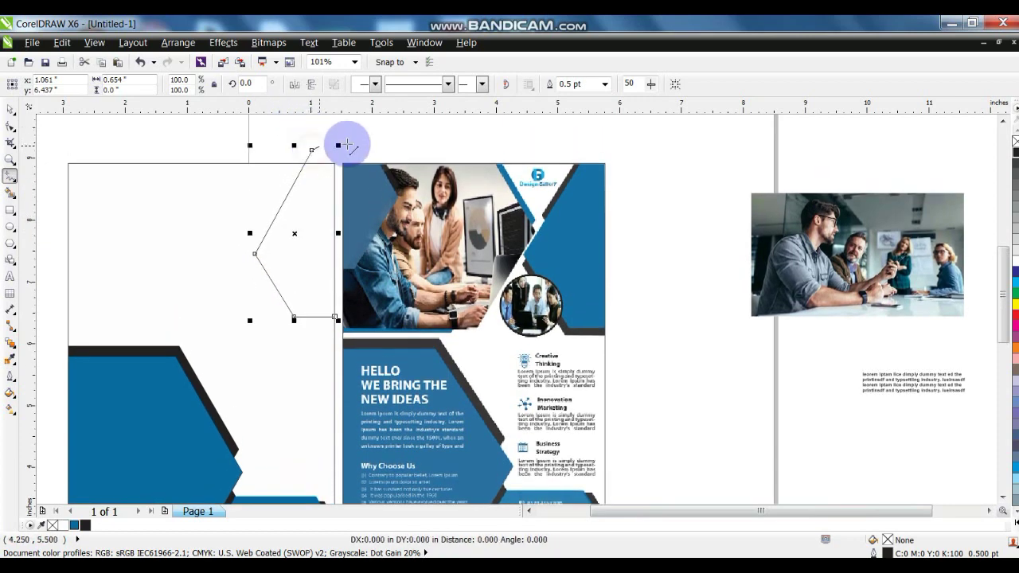
left_click(357, 144)
left_click(333, 315)
Step: Fill the new five-sided shape with the document's blue (C92 M56 Y15 K1) and remove its outline
left_click(10, 109)
left_click(80, 527)
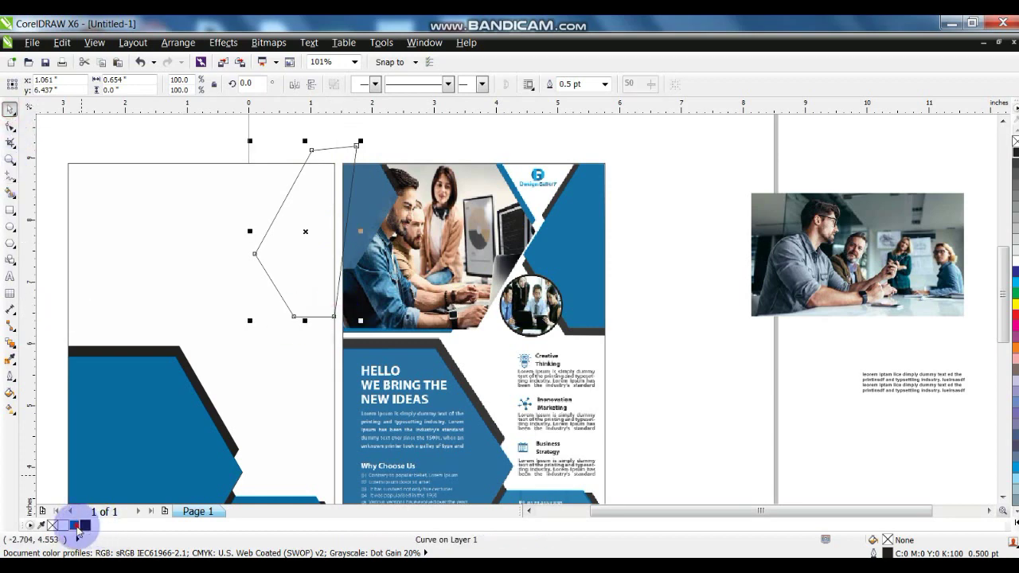
right_click(1015, 141)
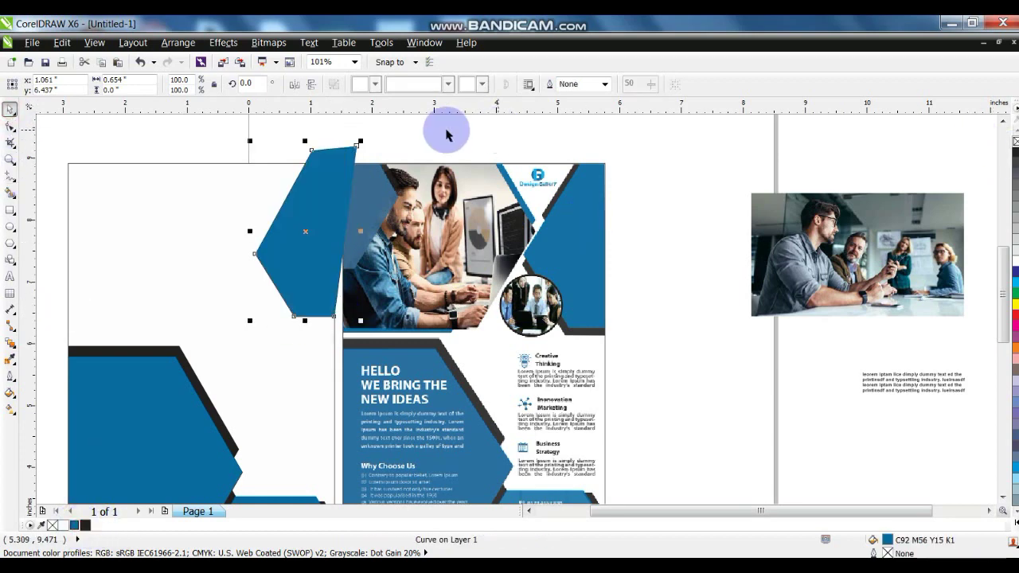
Step: Duplicate the blue five-sided shape slightly down and left, fill the copy black and place it one level behind
left_click(310, 258)
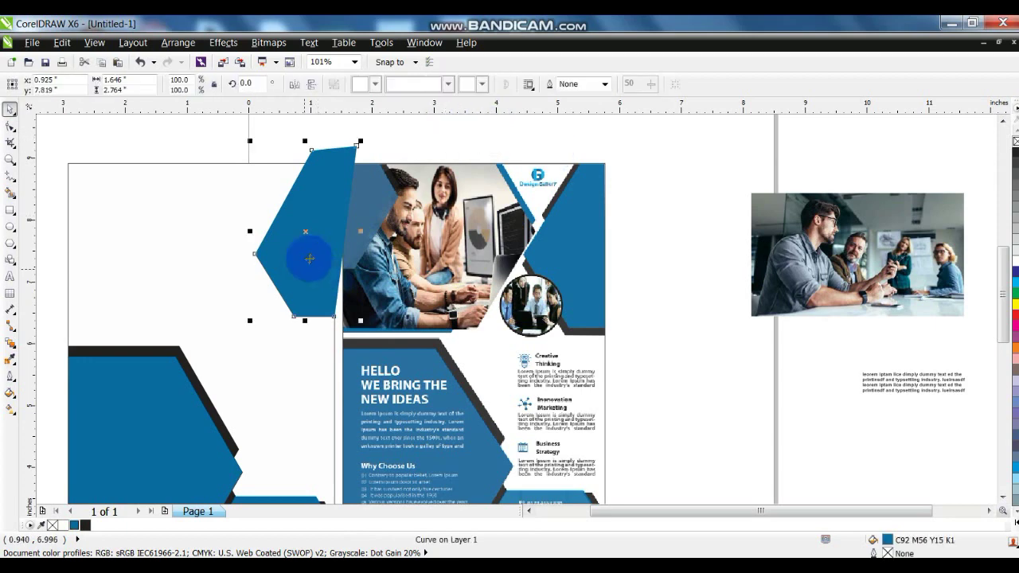
left_click(10, 159)
left_click_drag(220, 193, 641, 373)
left_click(10, 109)
left_click(270, 257)
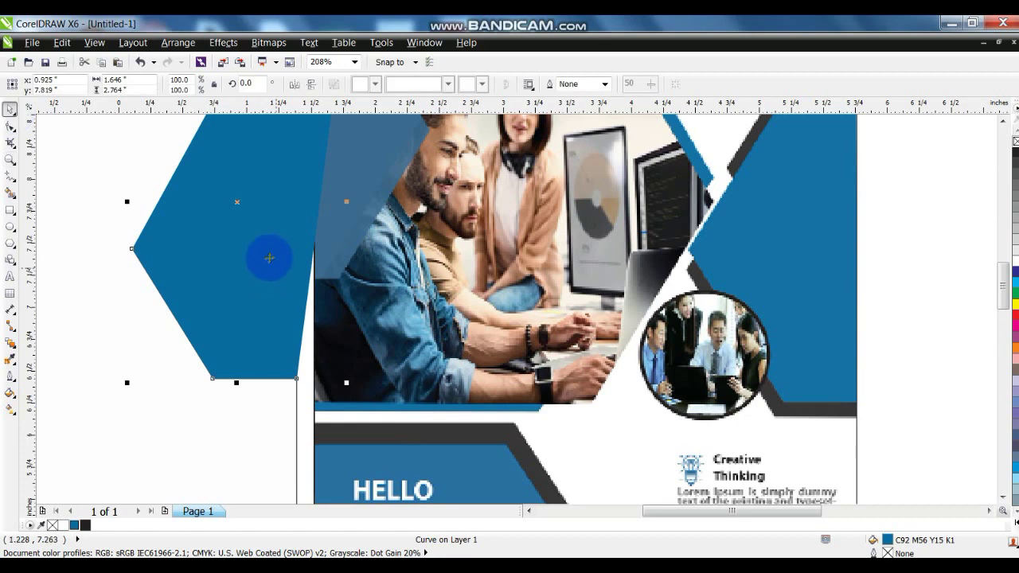
left_click_drag(266, 256, 261, 274)
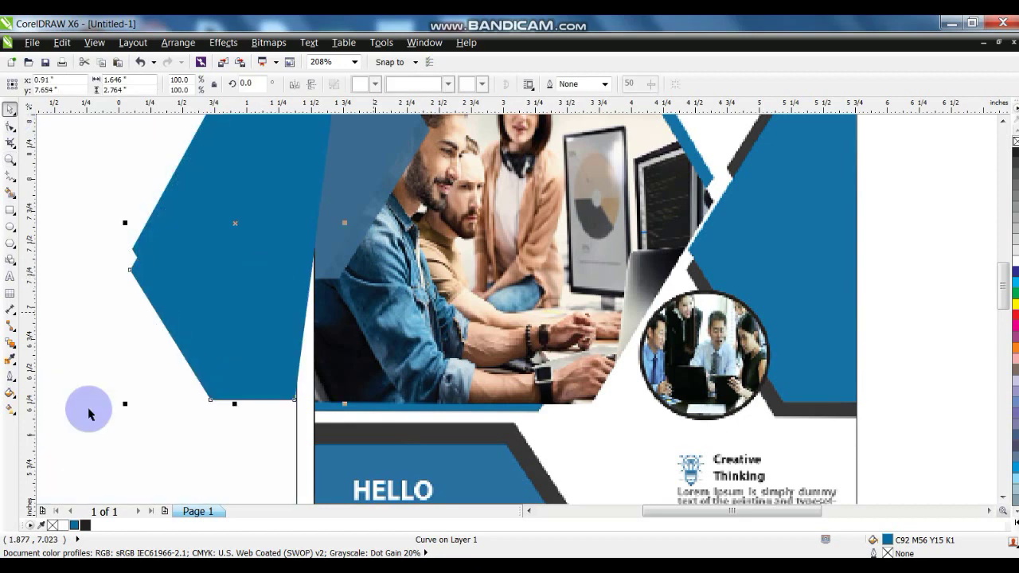
left_click(85, 525)
key("ctrl+Page_Down")
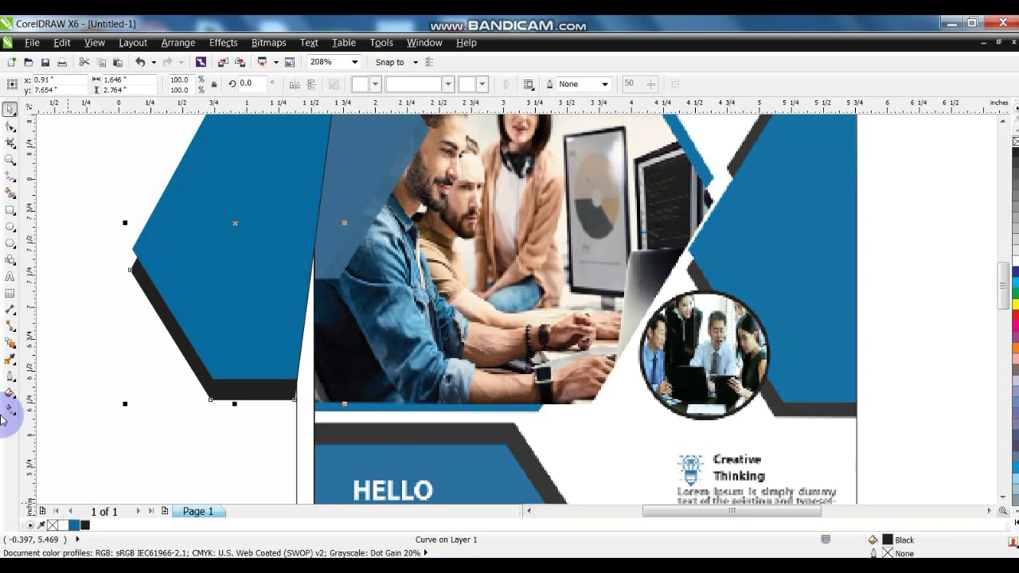
Step: Raise the black copy's two bottom nodes slightly, then shift the right node right and the left node left
left_click(10, 129)
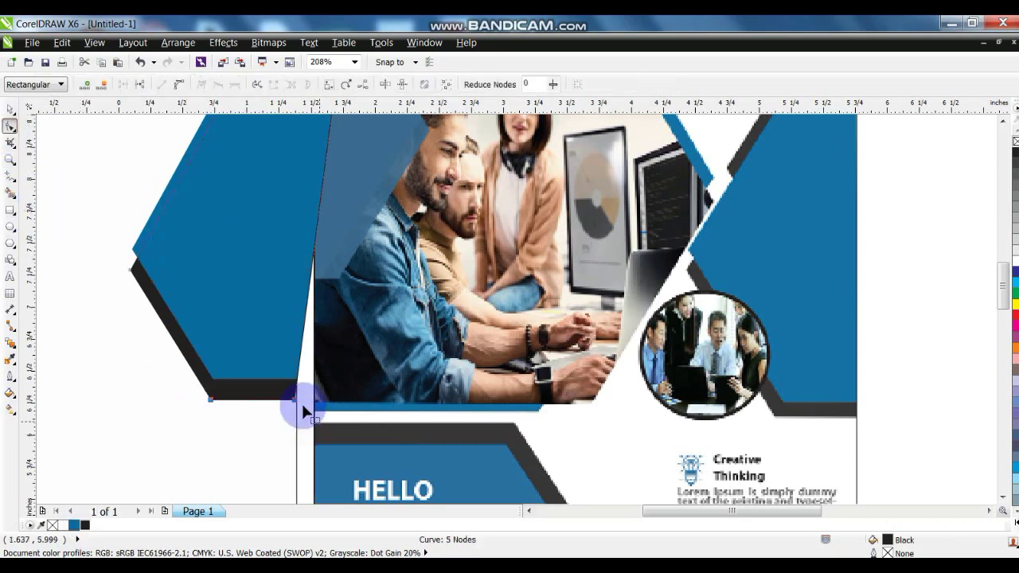
left_click_drag(295, 400, 291, 424)
key("Right")
key("Right")
key("Right")
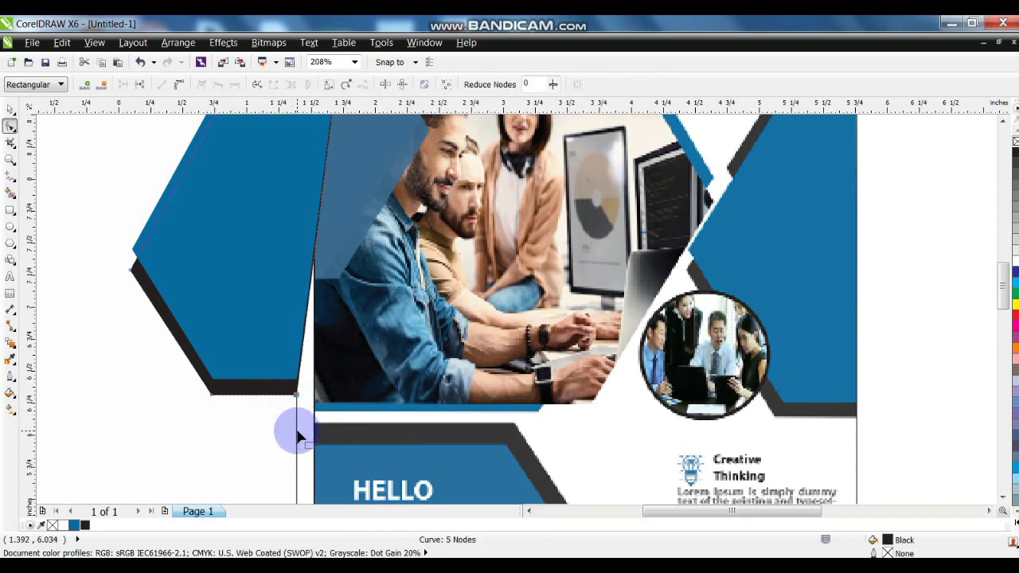
left_click_drag(172, 390, 221, 412)
key("Left")
key("Left")
key("Left")
key("Left")
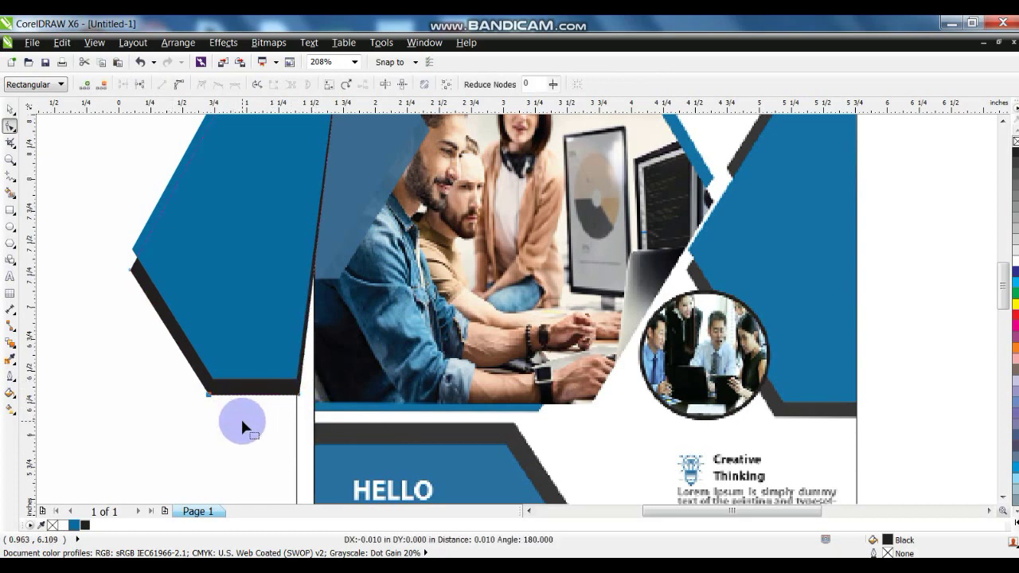
key("Left")
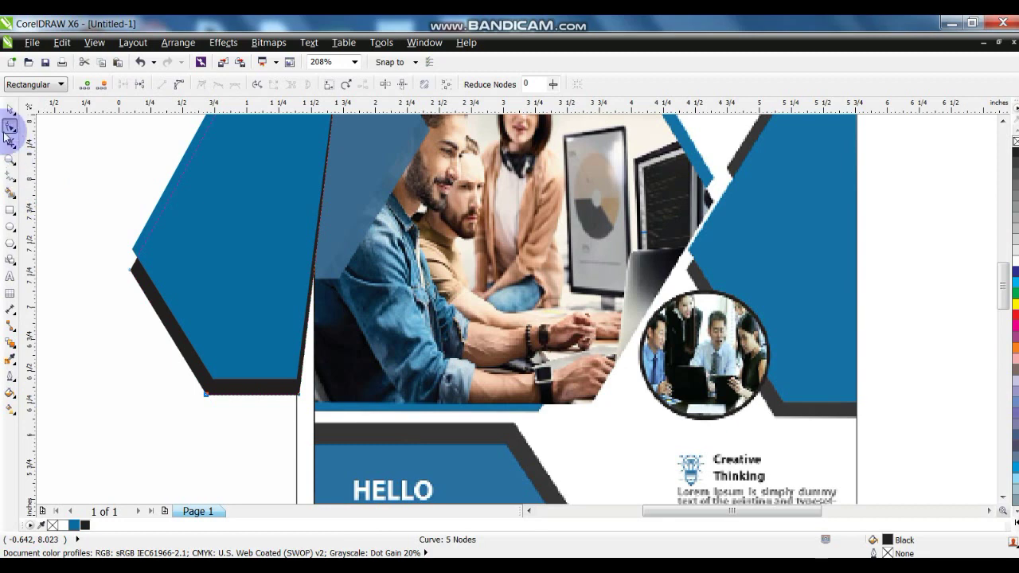
Step: Duplicate the blue five-sided shape up and slightly right, fill the copy black and place it behind the blue shape
key("F3")
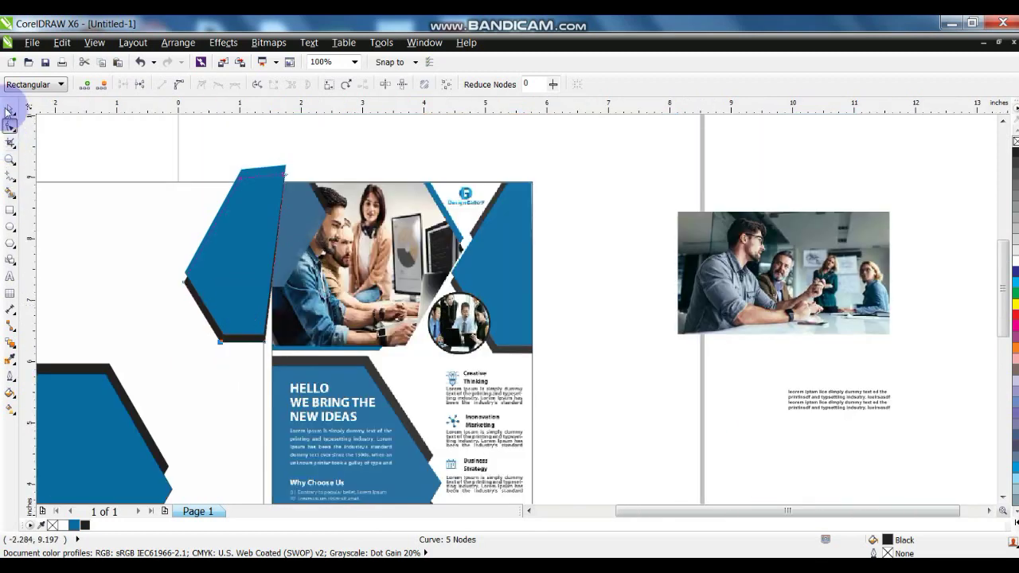
left_click(10, 109)
key("Escape")
left_click_drag(270, 275, 263, 229)
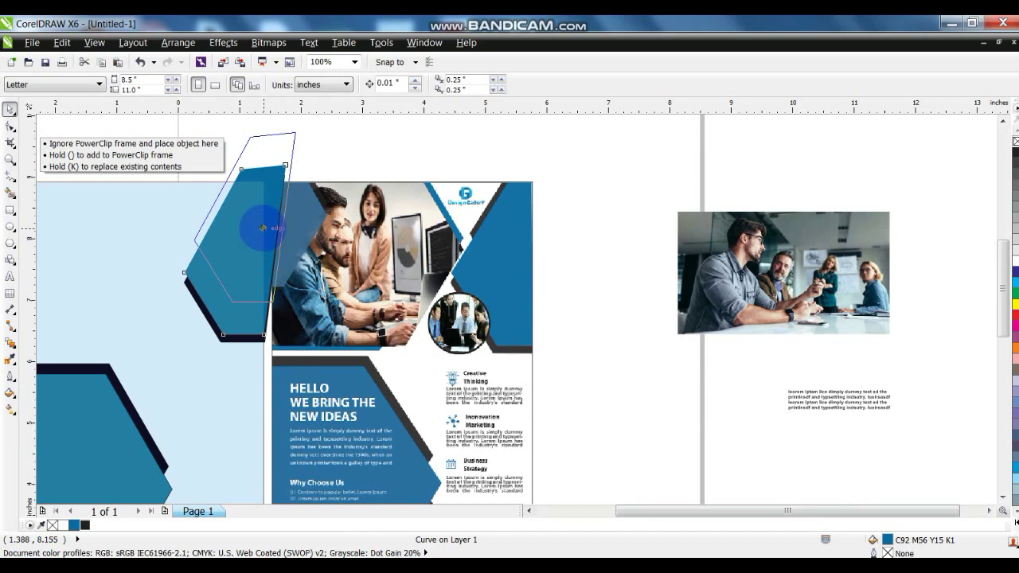
left_click_drag(265, 232, 264, 230)
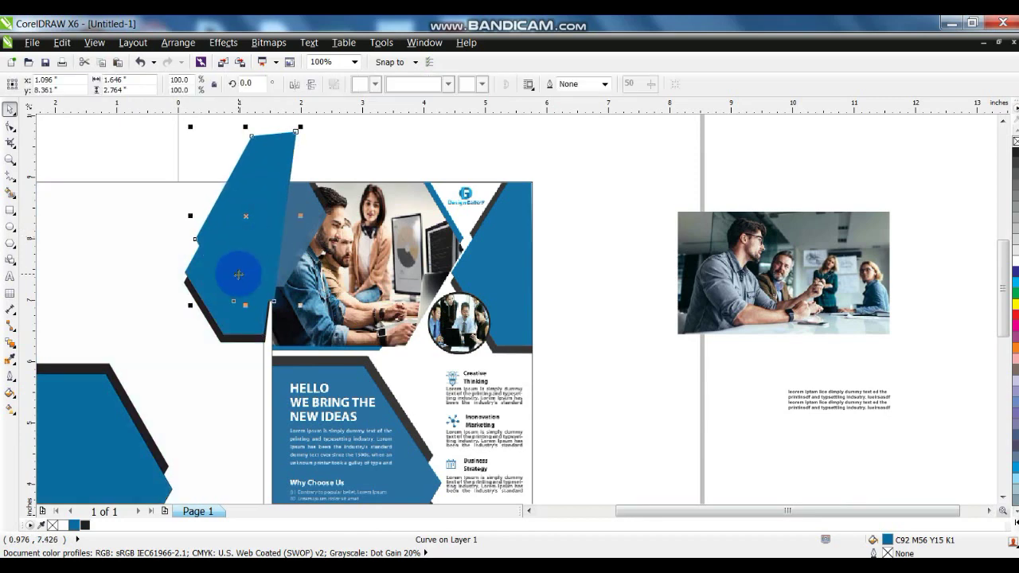
left_click(84, 526)
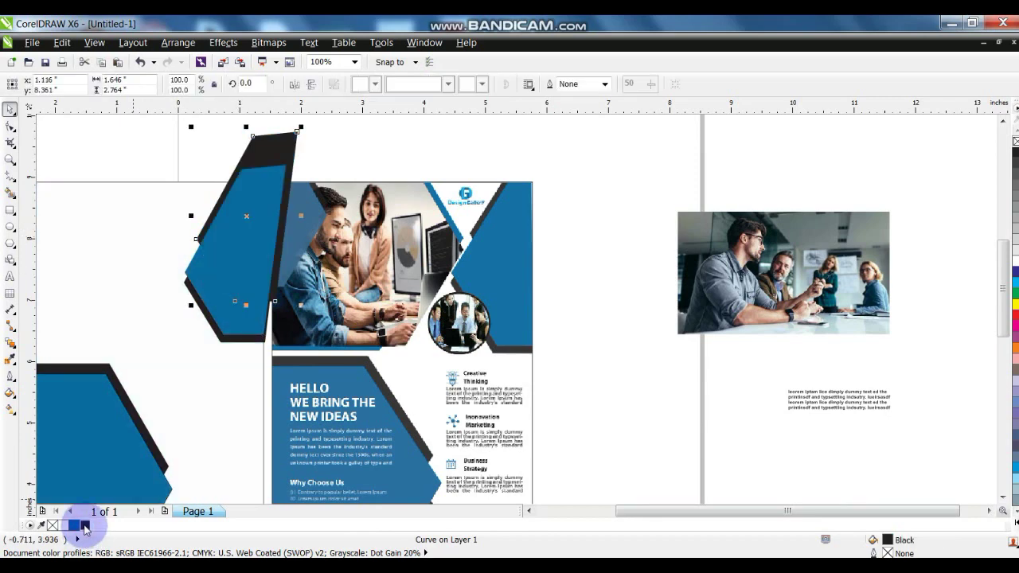
left_click(154, 109)
left_click(206, 182)
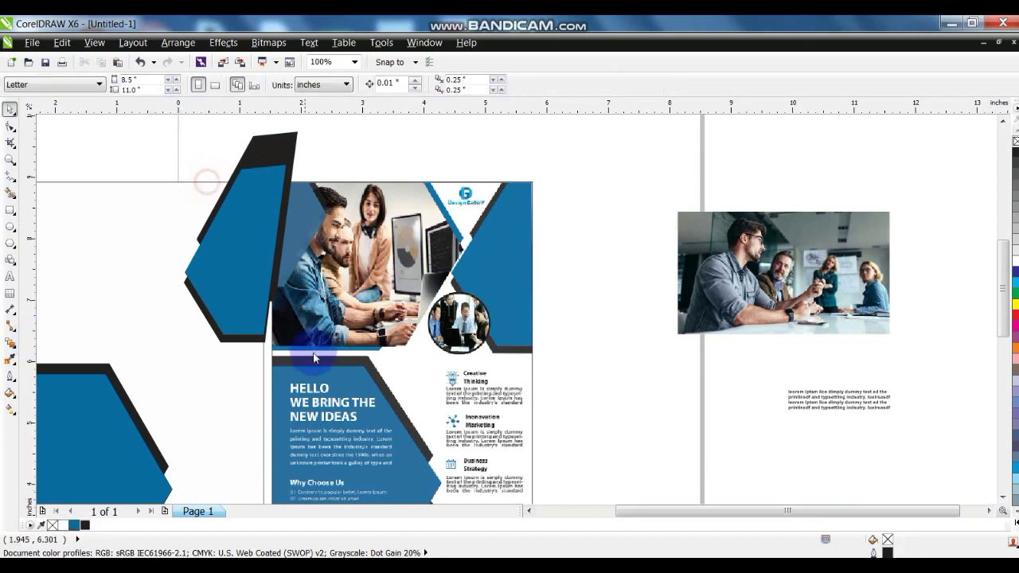
left_click(297, 142)
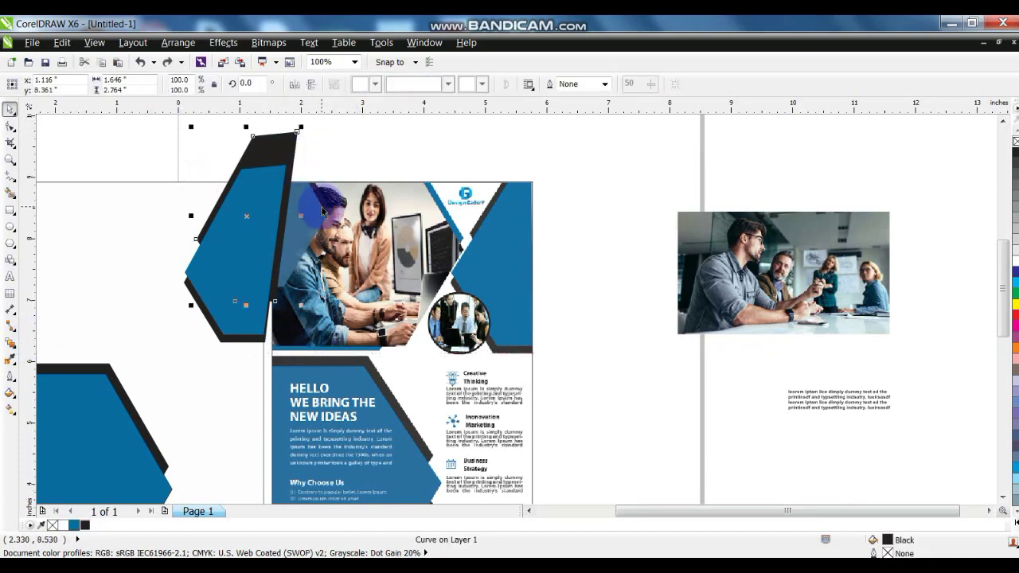
left_click(311, 123)
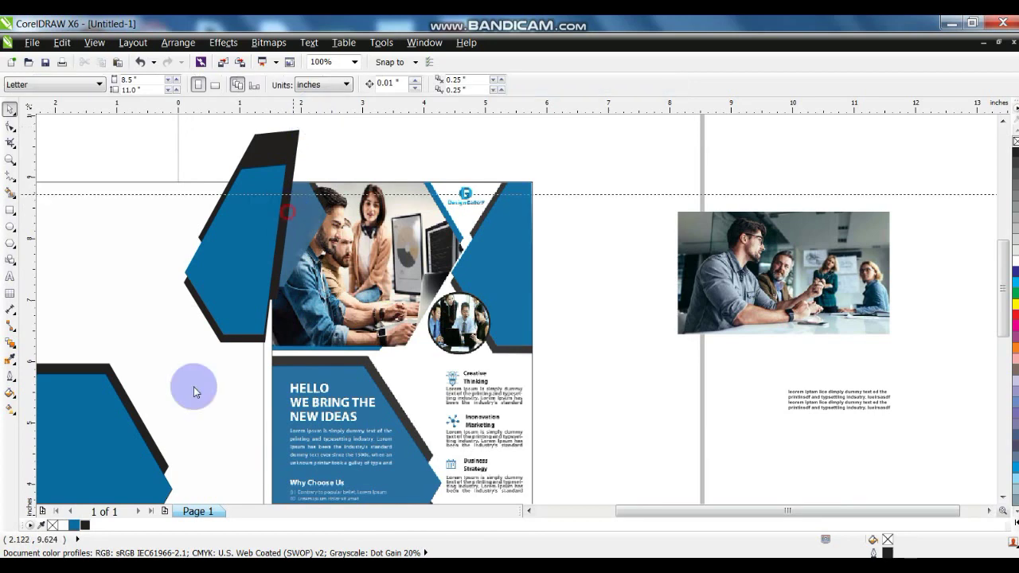
Step: Place the three upper-right shapes inside the blank flyer rectangle as PowerClip contents
left_click_drag(330, 127, 140, 383)
scroll(262, 337, "down", 1)
left_click(332, 341, "shift")
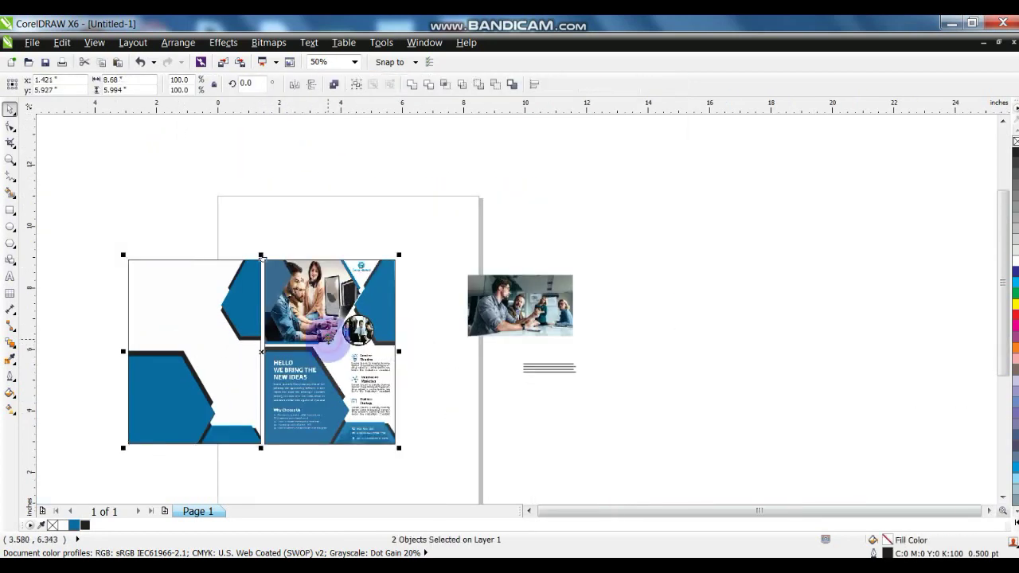
key("shift+F2")
left_click(173, 245)
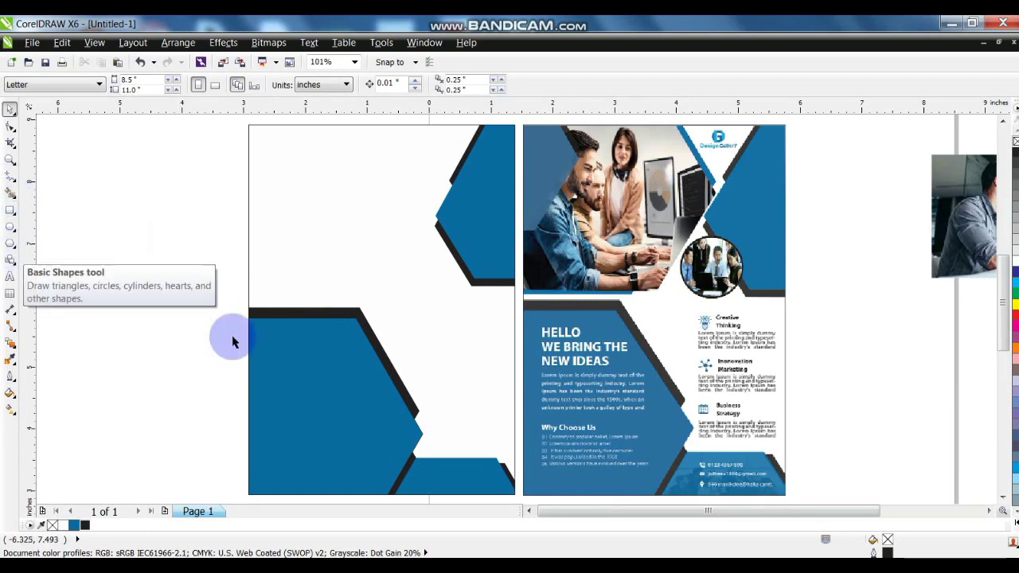
Step: Edit the flyer's PowerClip contents and duplicate the large blue hexagon upward over the flyer's upper-left area
right_click(344, 387)
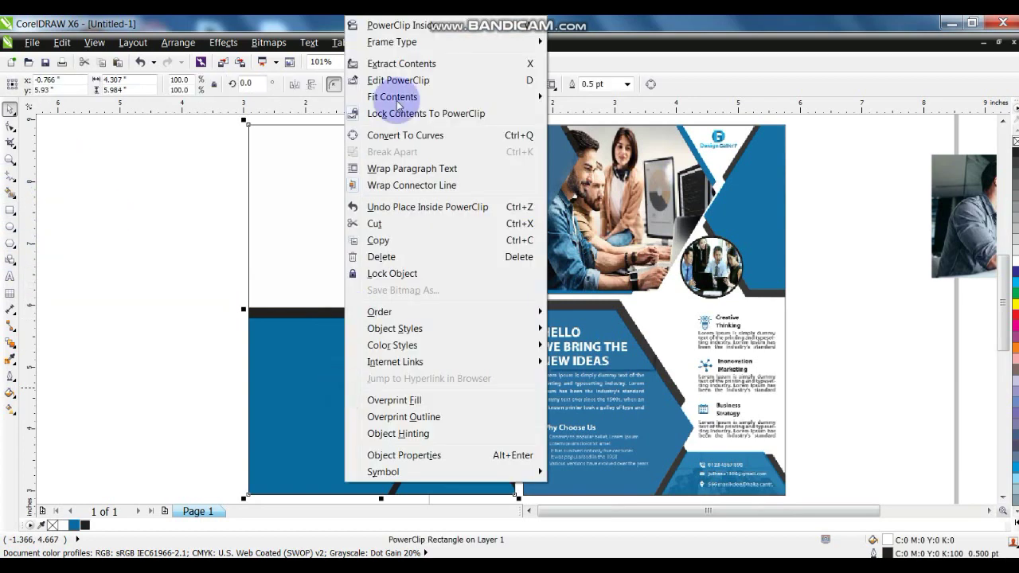
left_click(385, 80)
left_click_drag(325, 364, 358, 172)
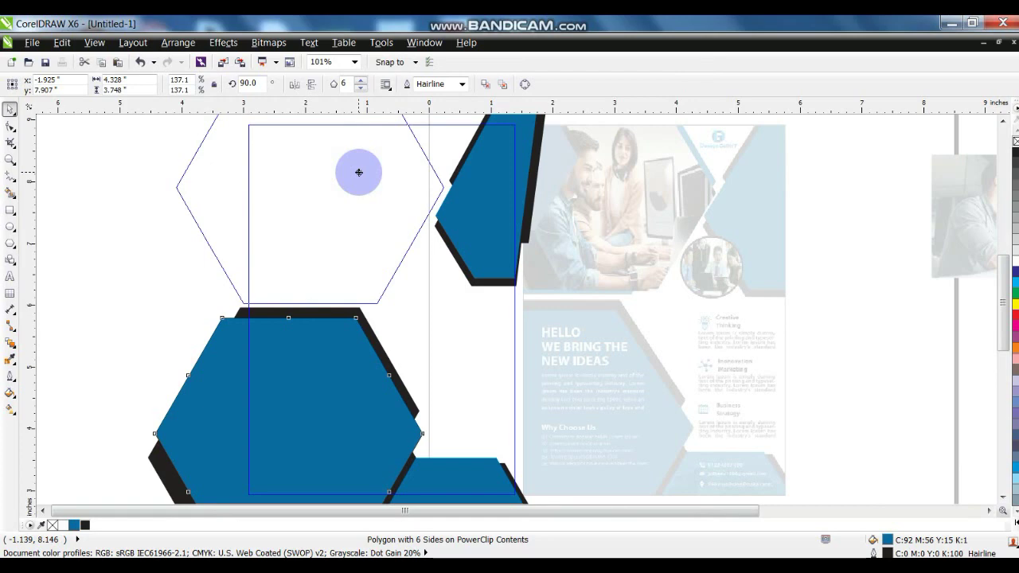
left_click_drag(359, 174, 359, 174)
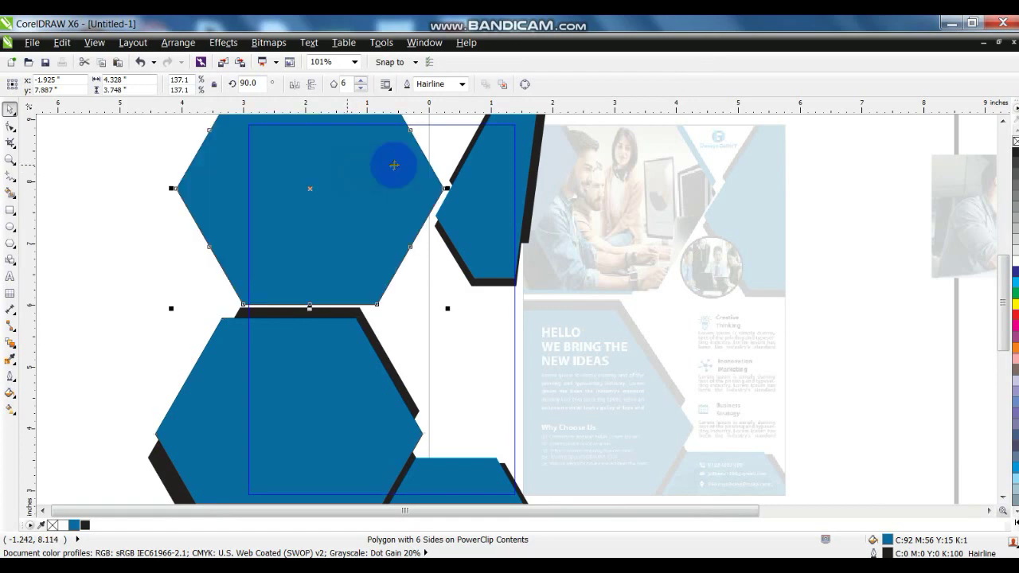
Step: Convert the upper-left blue hexagon to curves, scale it down to about 3.95 by 3.42 in and nudge it right
left_click(10, 126)
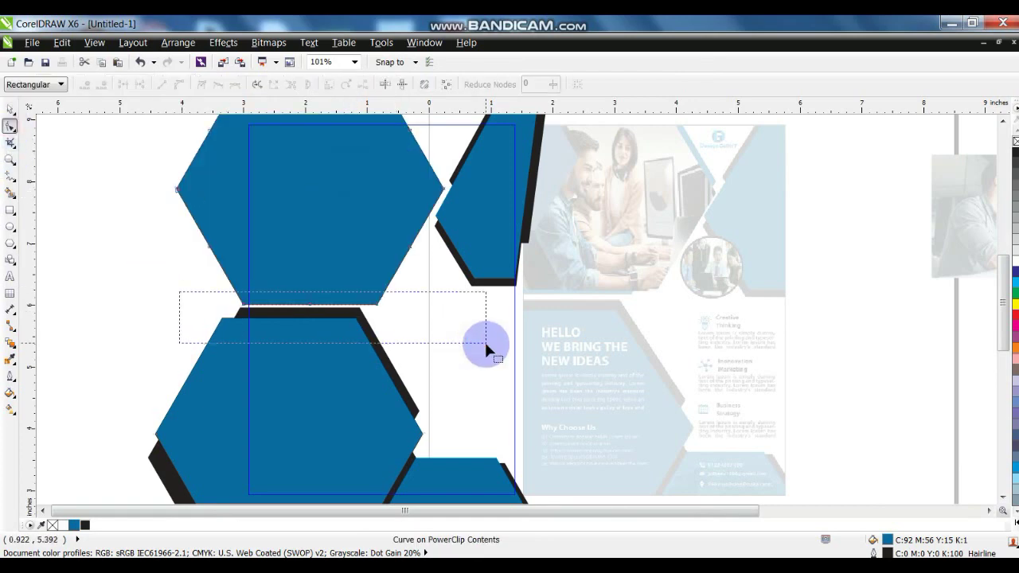
left_click(10, 109)
mouse_move(447, 309)
left_mouse_down()
mouse_move(433, 313)
mouse_move(443, 304)
left_mouse_up()
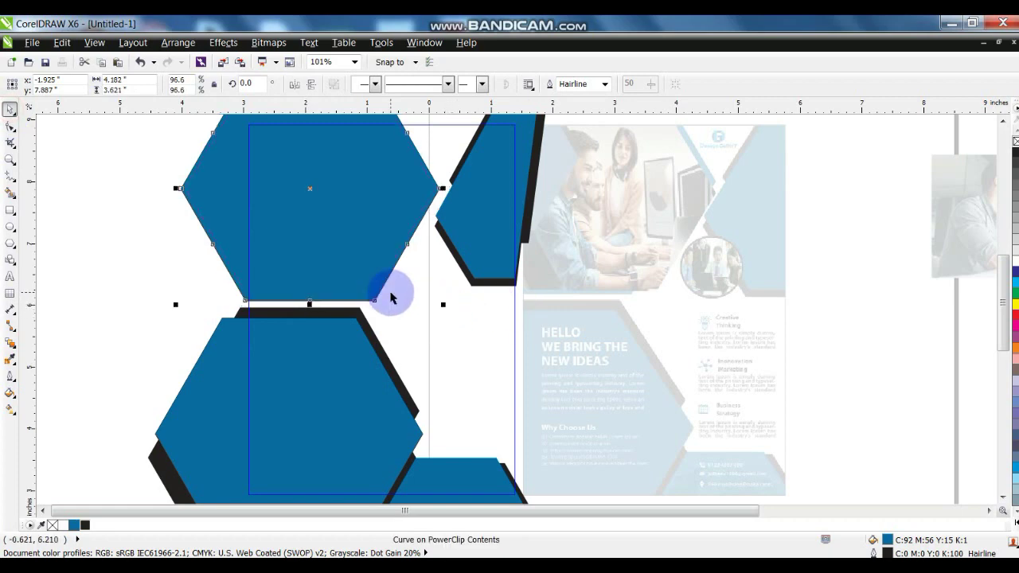
left_click_drag(440, 306, 436, 299)
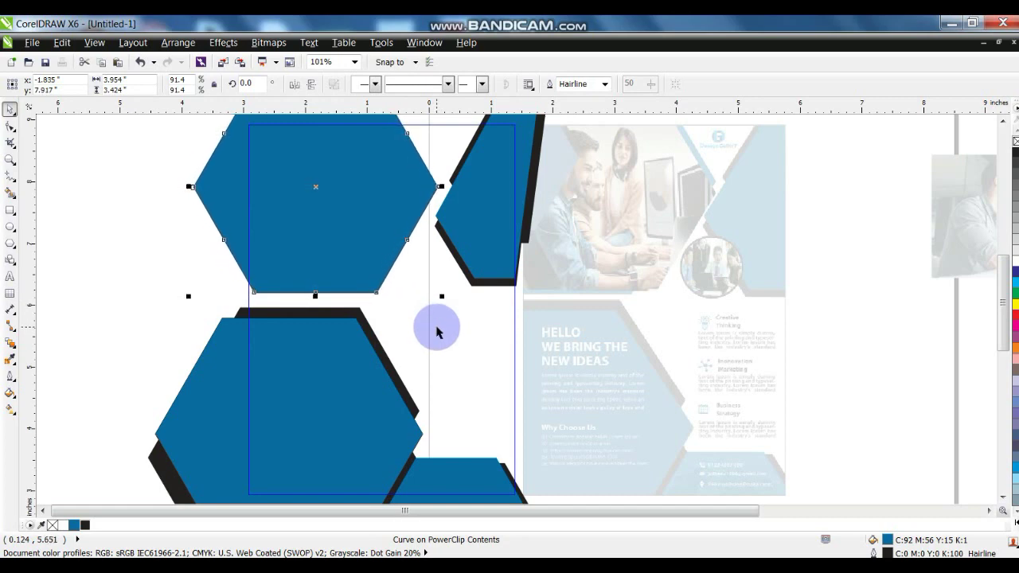
key("Right")
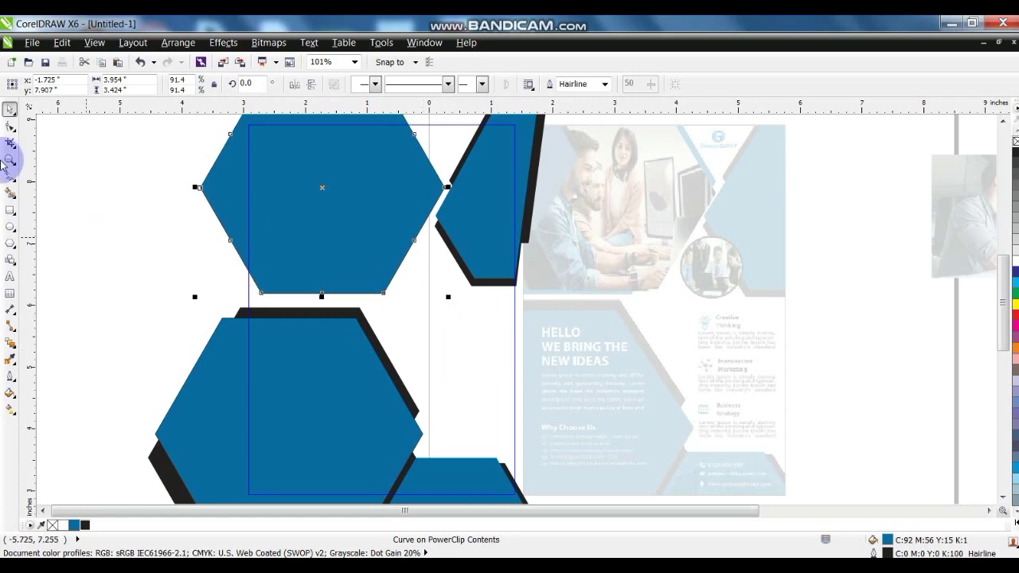
Step: Stretch the upper-left hexagon by moving its left-side nodes outward to a width of about 4.6 in
left_click(10, 128)
scroll(265, 332, "up", 1)
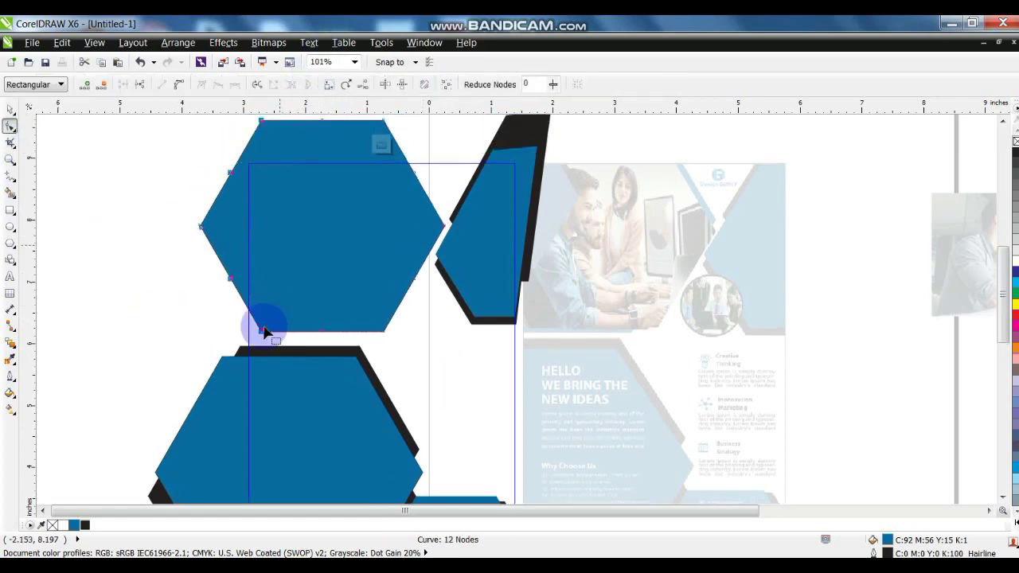
left_click_drag(262, 334, 218, 332)
left_click(11, 110)
Step: Place two copies of the stretched hexagon behind it, one offset down-left and one up-left, and finish editing the flyer's contents
left_click(93, 234)
left_click_drag(270, 270, 236, 274)
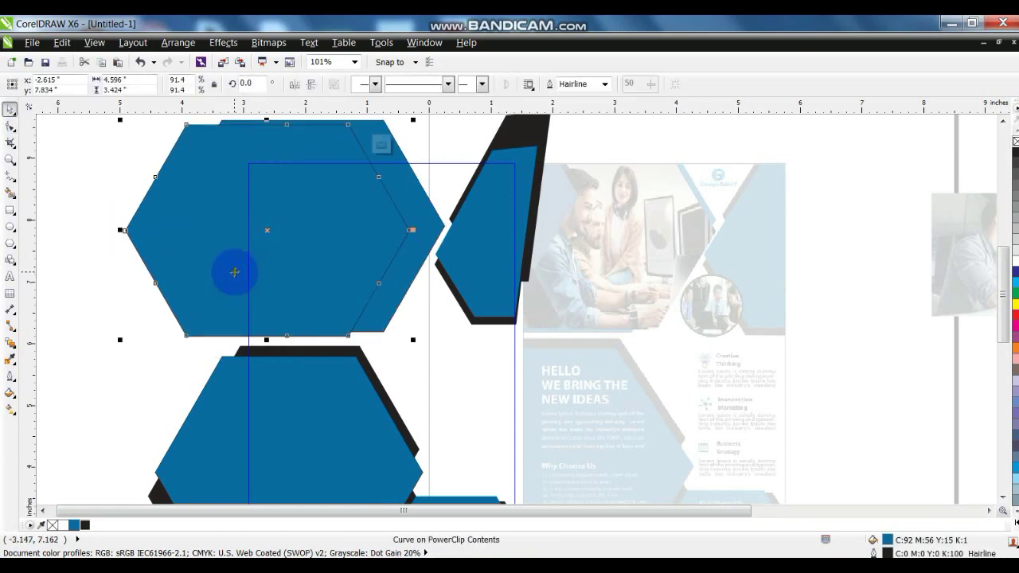
key("Escape")
left_click_drag(169, 295, 199, 273)
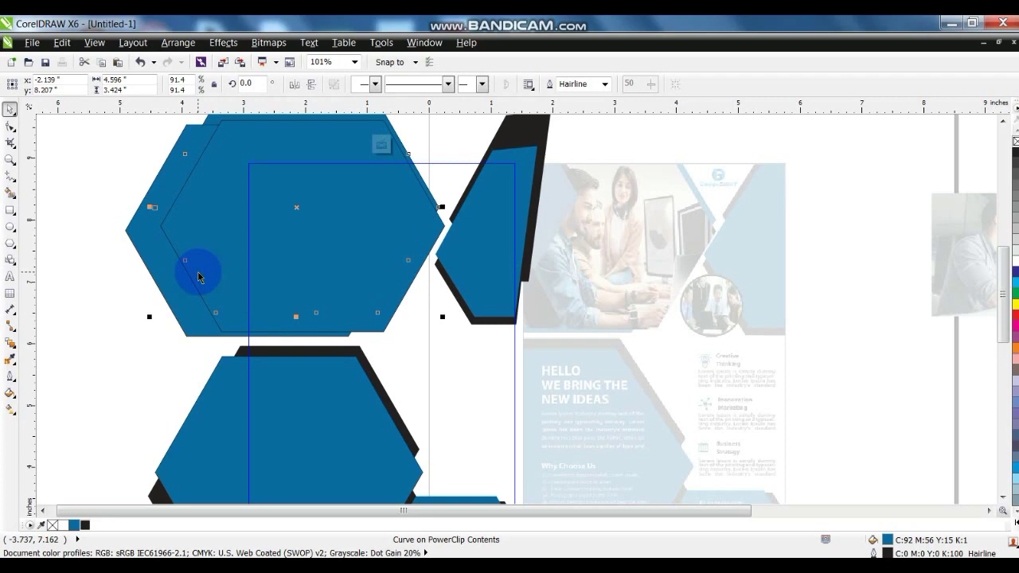
left_click(917, 322, "ctrl")
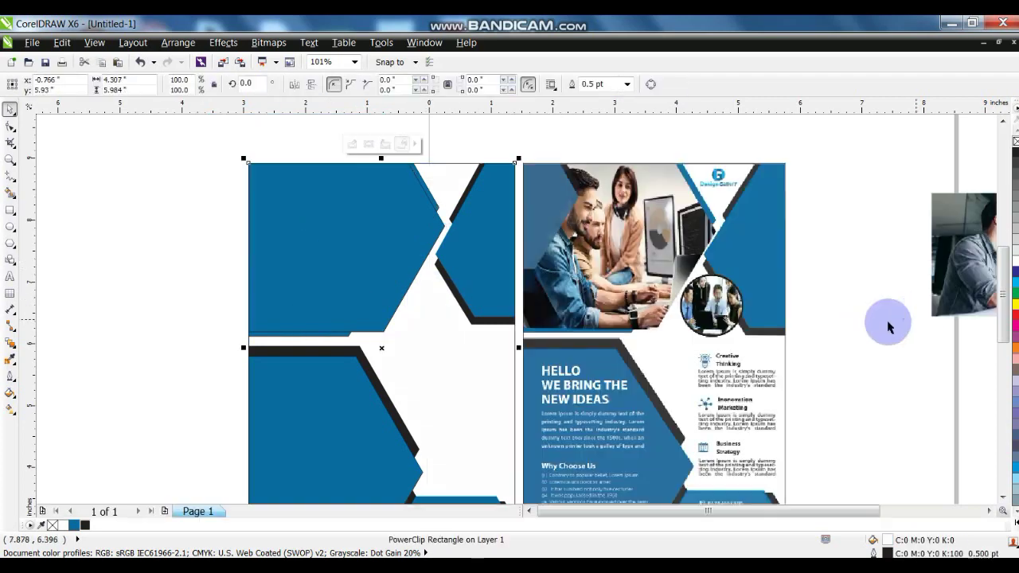
Step: Bring the office photo over the flyer and place it inside the front upper-left hexagon as PowerClip contents
left_click_drag(968, 271, 330, 353)
left_click(308, 241)
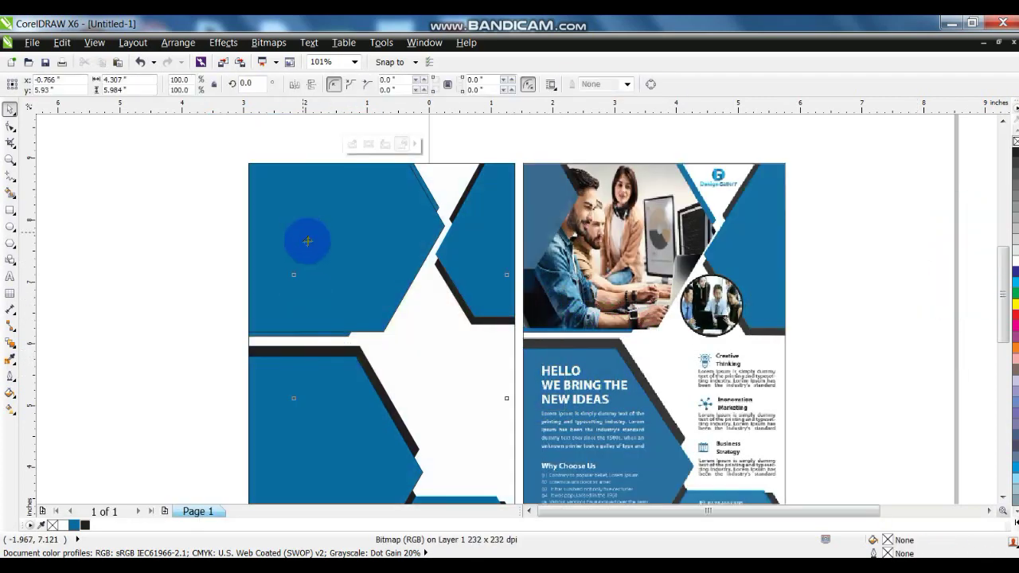
left_click(352, 308, "ctrl")
left_click(354, 308)
key("ctrl+1")
left_click(362, 245)
Step: Reposition and enlarge the photo inside the hexagon so it fills the flyer's upper-left area, and finish editing the contents
left_click(371, 317, "ctrl")
left_click_drag(371, 316, 310, 250)
left_click_drag(450, 205, 550, 142)
left_click(550, 137, "ctrl")
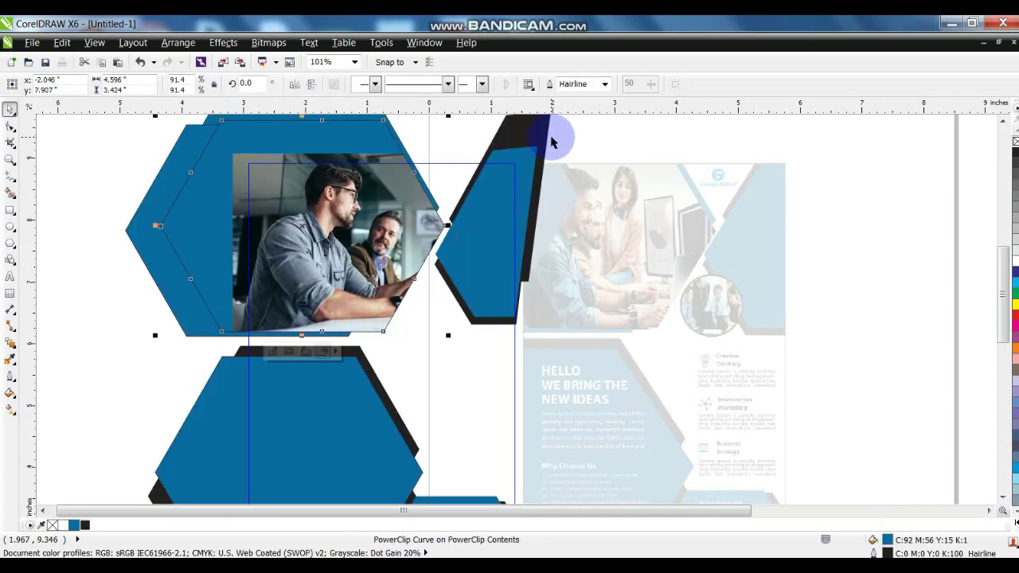
left_click(552, 142, "ctrl")
left_click(116, 196)
Step: Edit the flyer's contents, duplicate the large lower blue hexagon over the photo's left edge and remove the copy's outline
left_click(283, 241, "ctrl")
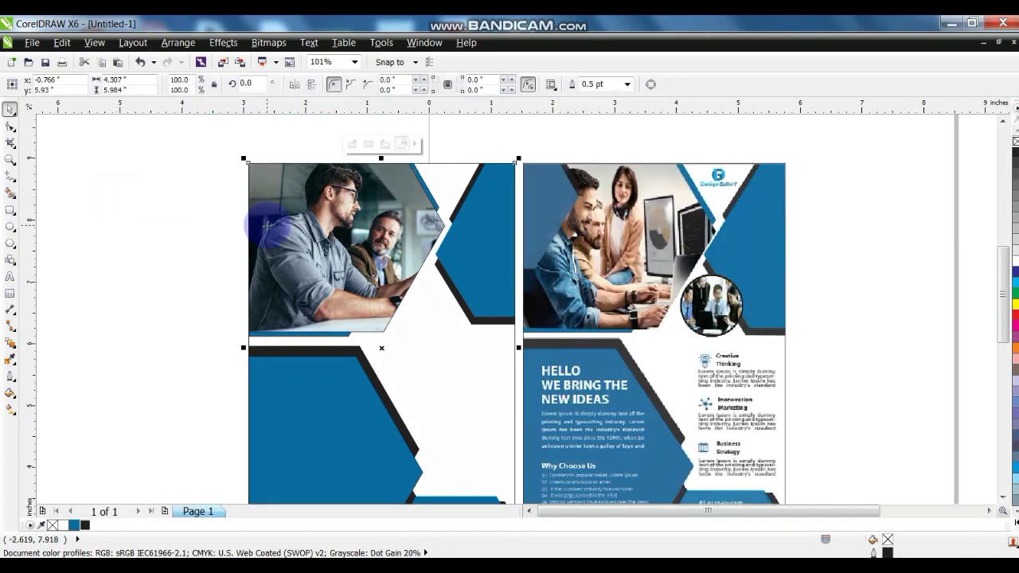
left_click_drag(353, 464, 227, 190)
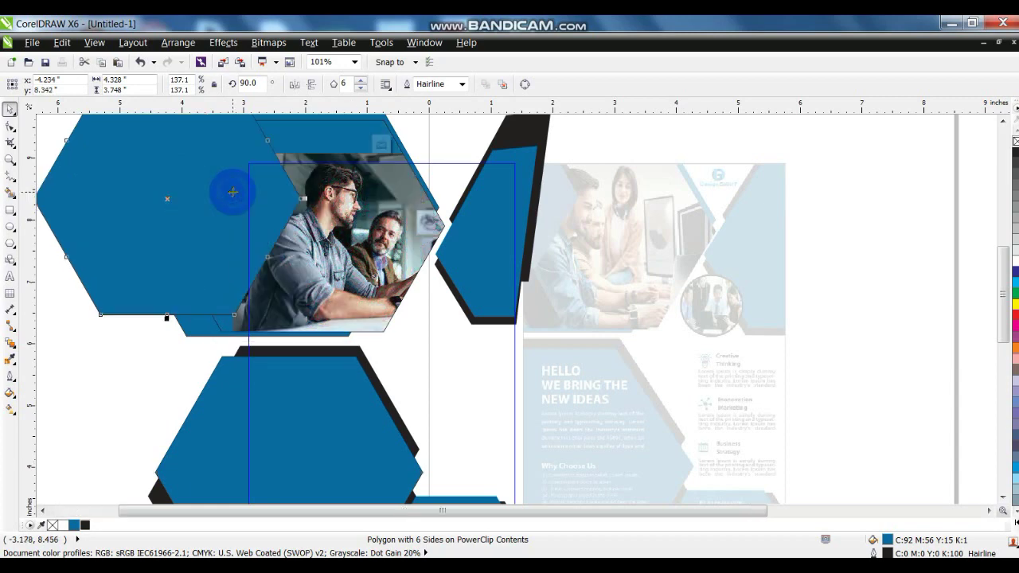
right_click(1015, 141)
Step: Remove the outline of the hexagon holding the photo and finish editing the flyer's contents
left_click(362, 263)
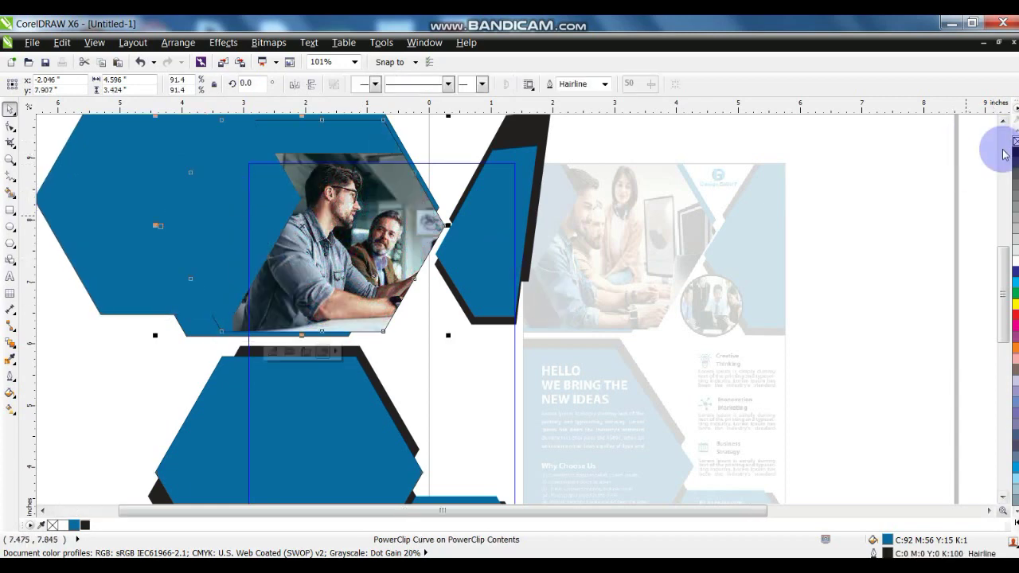
right_click(1015, 141)
key("F10")
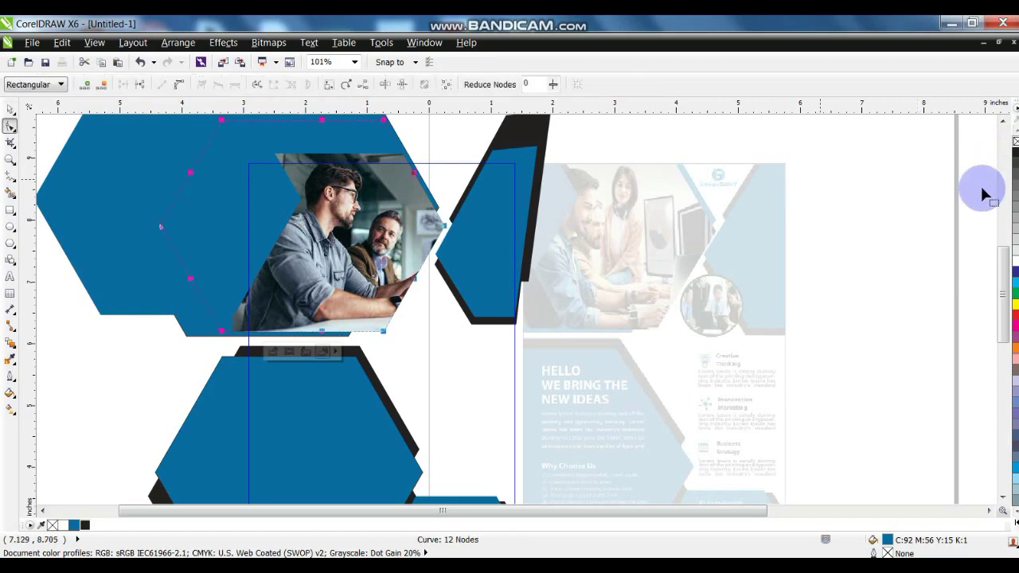
key("space")
left_click(246, 238, "ctrl")
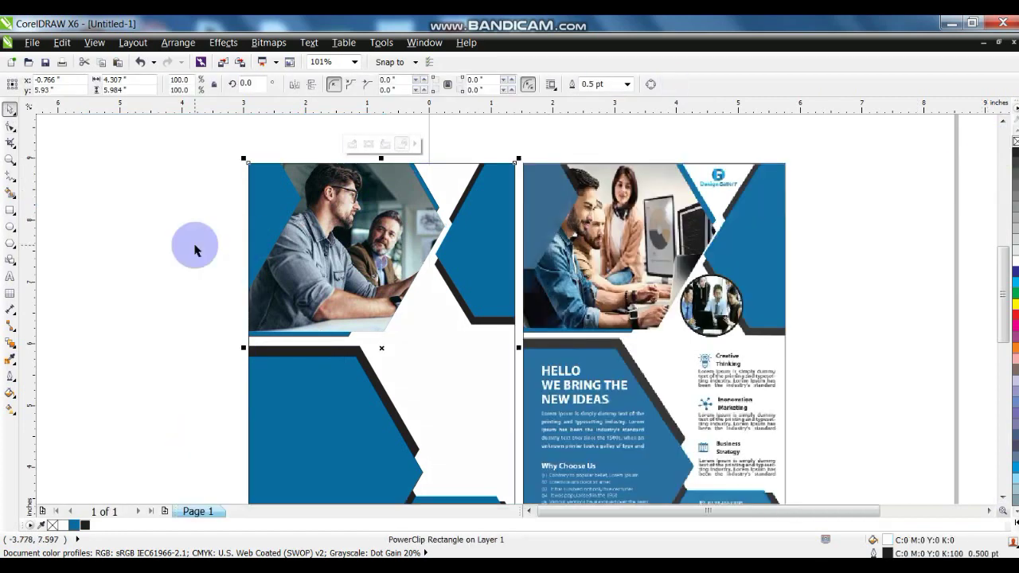
left_click(260, 210, "ctrl")
left_click(259, 210)
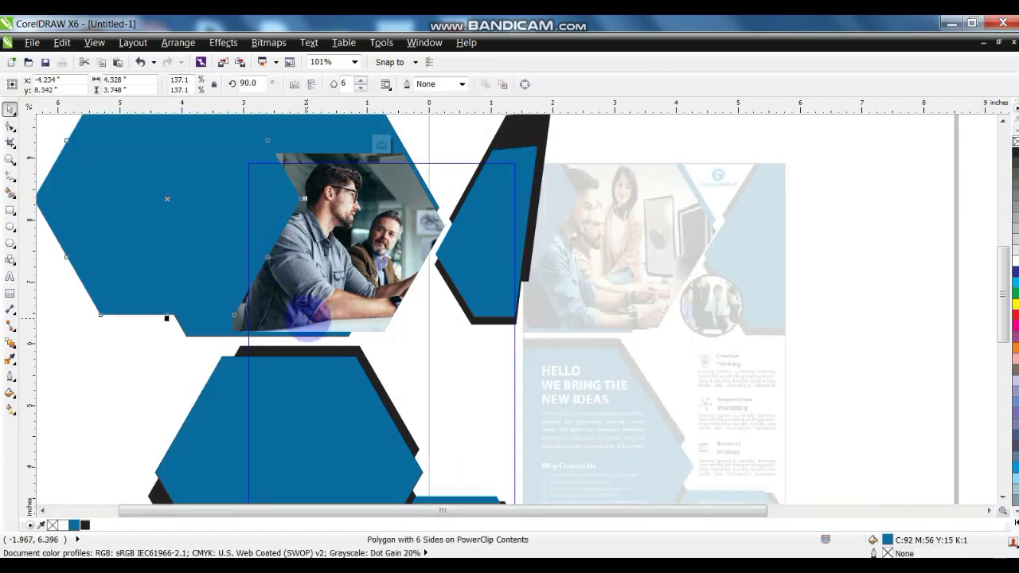
left_click_drag(301, 314, 218, 232)
left_click(178, 270, "ctrl")
left_click(179, 265)
left_click(632, 357)
Step: Move the small placeholder paragraph from beside the page onto the flyer's lower-left blue hexagon and color it white
scroll(630, 355, "down", 1)
left_click(871, 379)
left_click_drag(962, 227, 387, 467)
key("shift+F2")
left_click(704, 361)
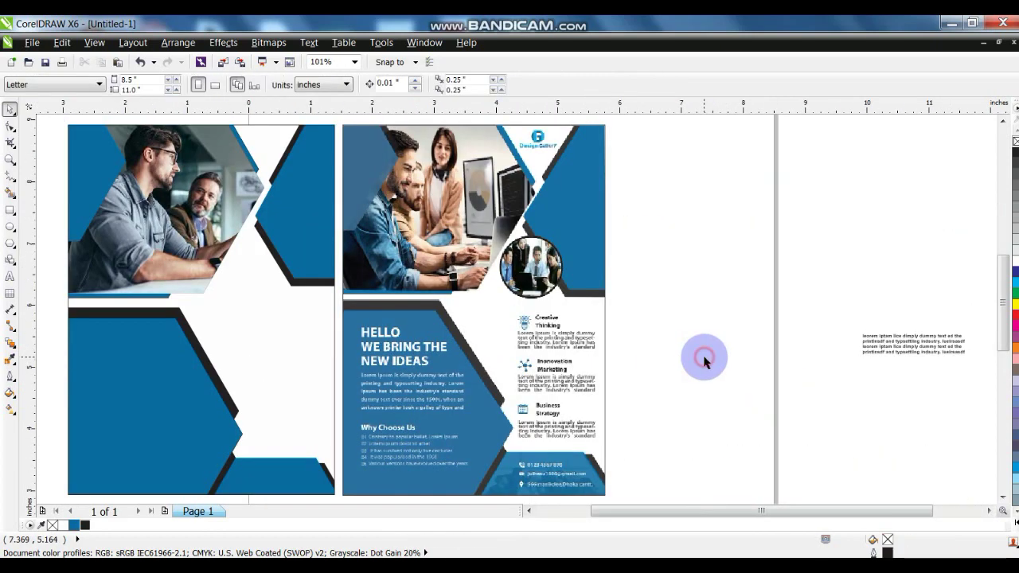
left_click_drag(905, 353, 127, 413)
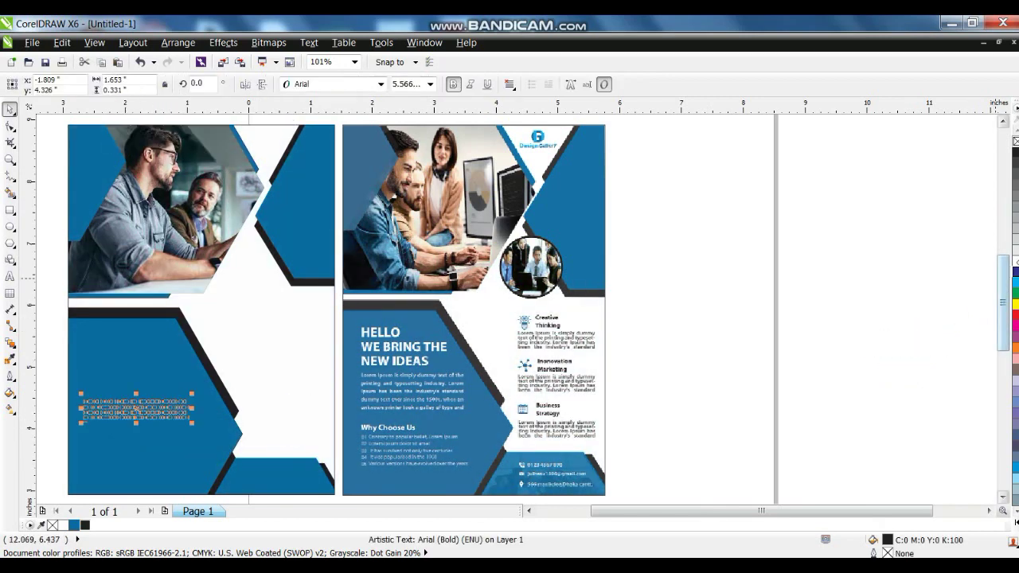
left_click(1016, 261)
left_click(759, 398)
left_click_drag(57, 382, 240, 475)
key("Escape")
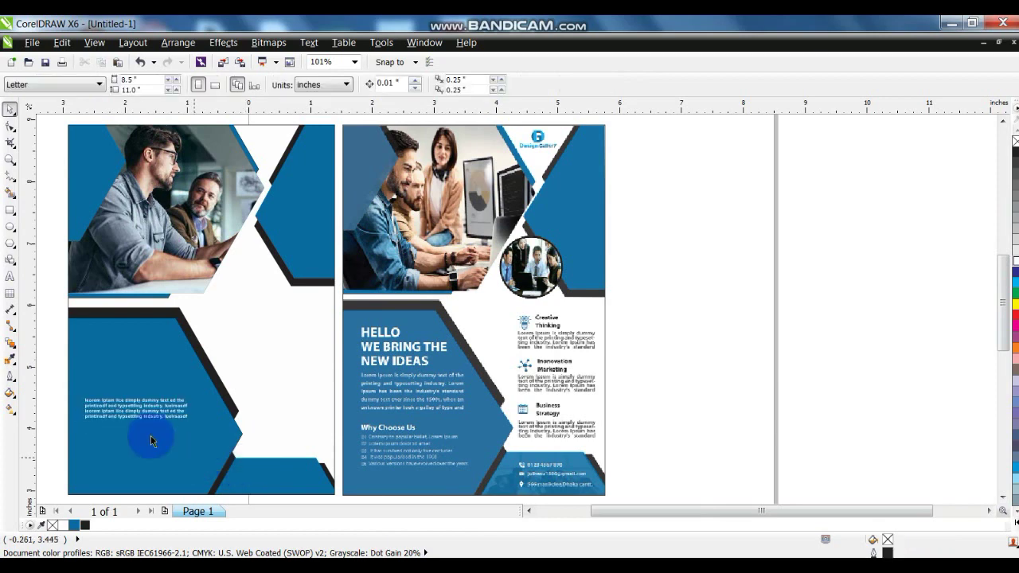
Step: Add the three-line heading "HELLO WE BRING THE NEW IDEAS" above the paragraph in bold white Arial, about 13.7 pt
left_click(9, 276)
left_click(247, 312)
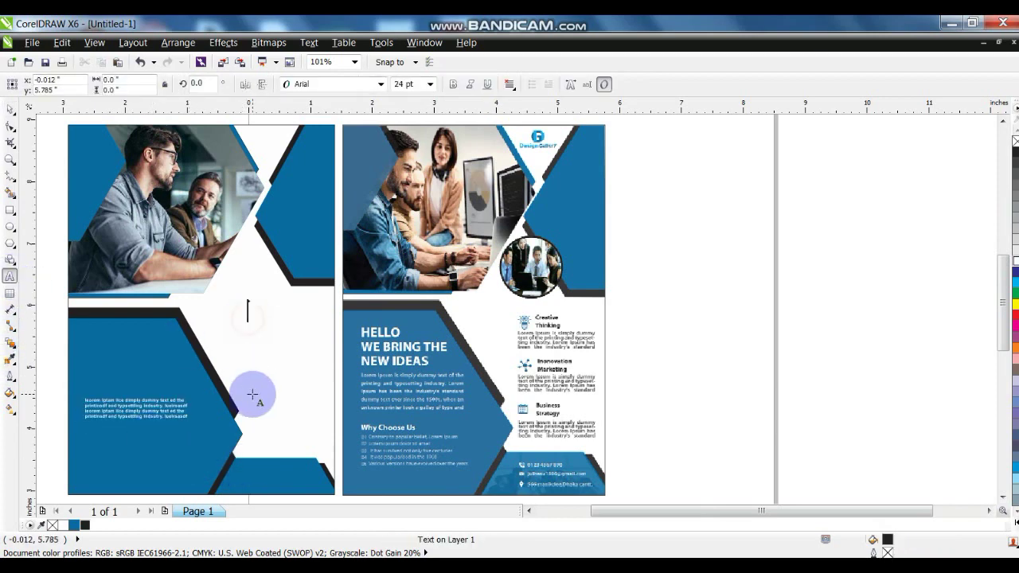
type("HELLO")
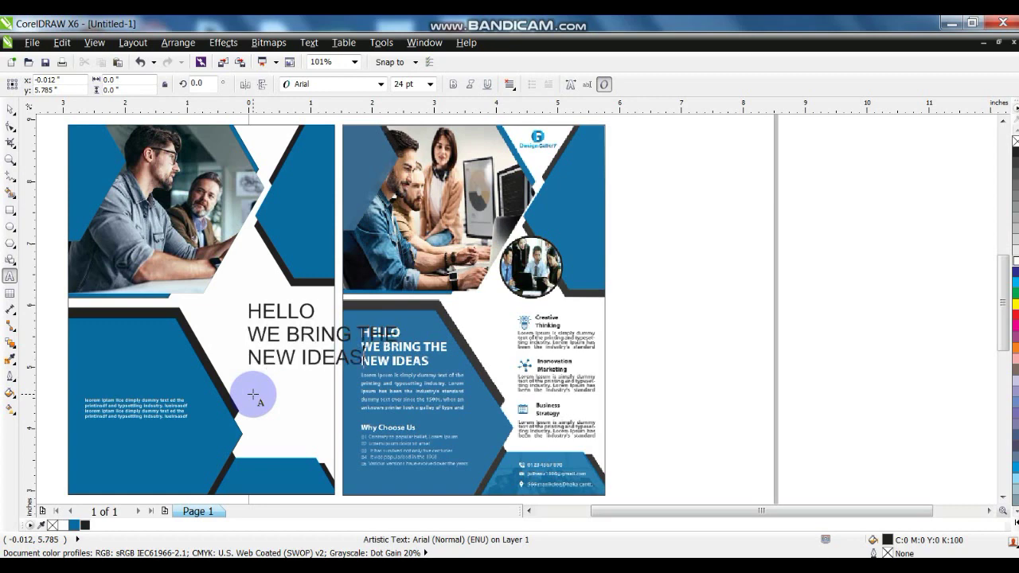
left_click(9, 109)
left_click(454, 85)
left_click_drag(405, 369, 143, 382)
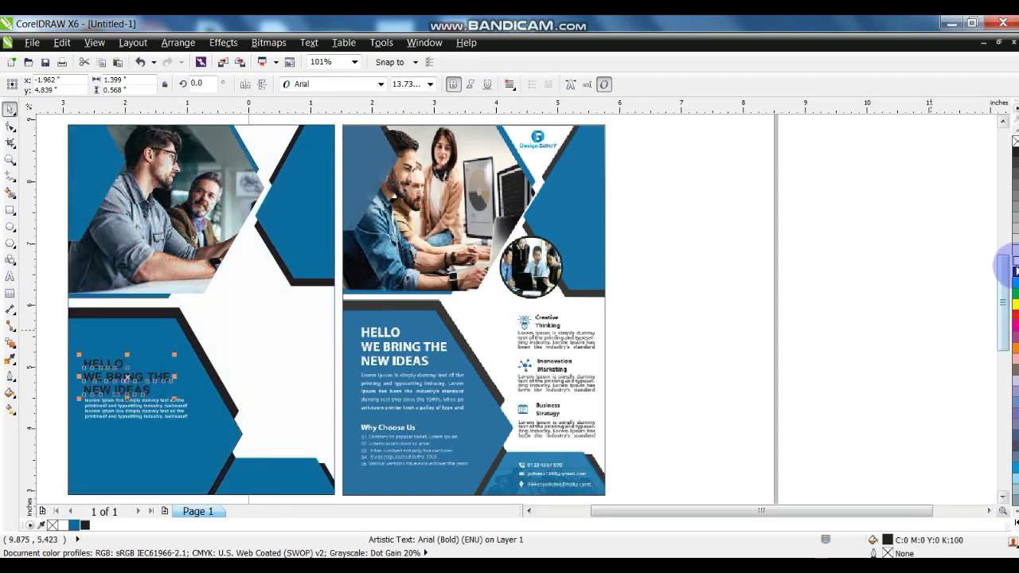
left_click(1016, 267)
Step: Move the heading and paragraph together up near the blue hexagon's top edge and enlarge them slightly
left_click_drag(52, 333, 220, 426)
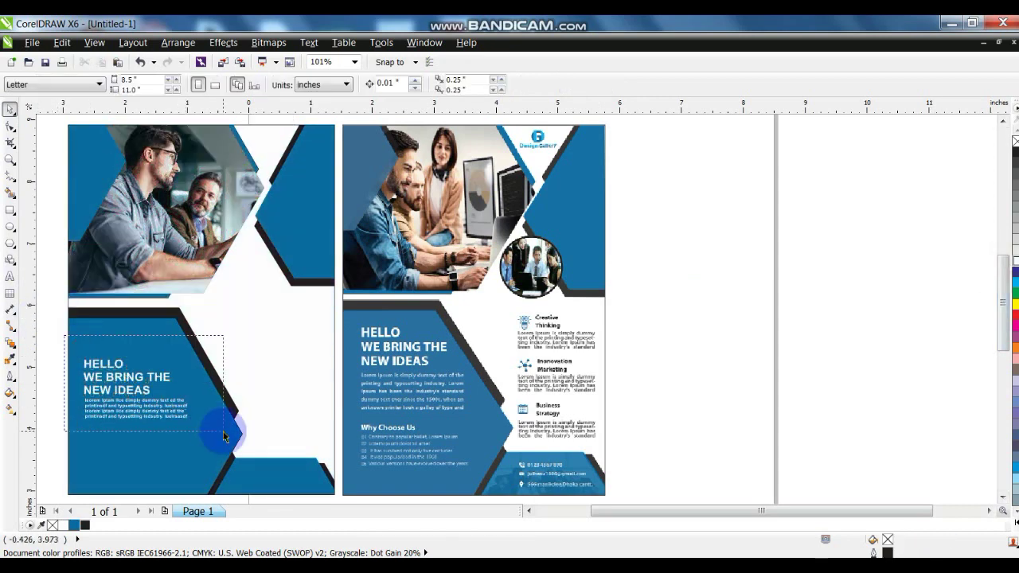
left_click_drag(128, 370, 124, 352)
left_click_drag(185, 394, 189, 394)
left_click(57, 396)
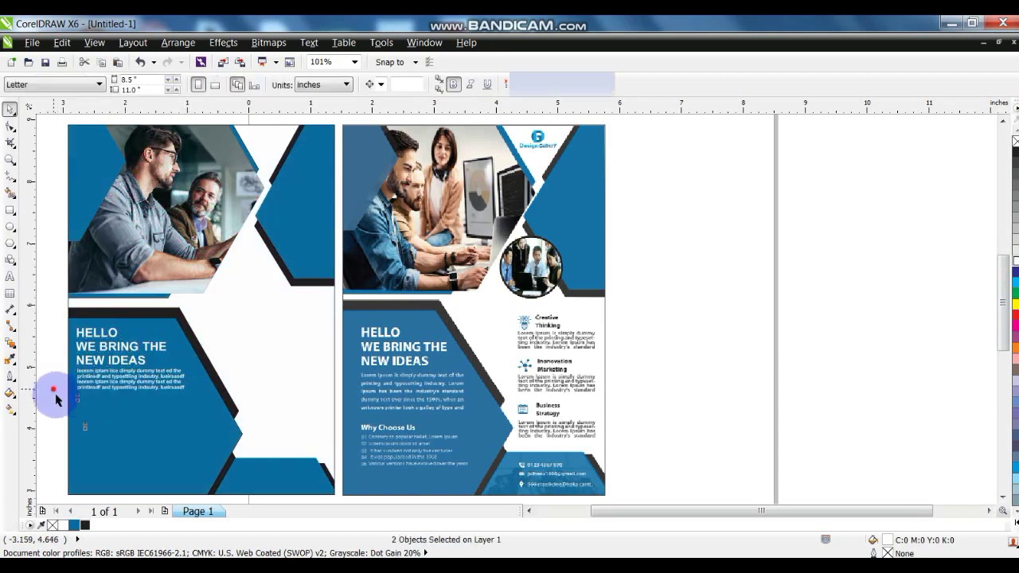
Step: Copy the heading straight down below the paragraph and replace its text with "Why choose Us"
left_click_drag(102, 370, 103, 459)
right_click(103, 459)
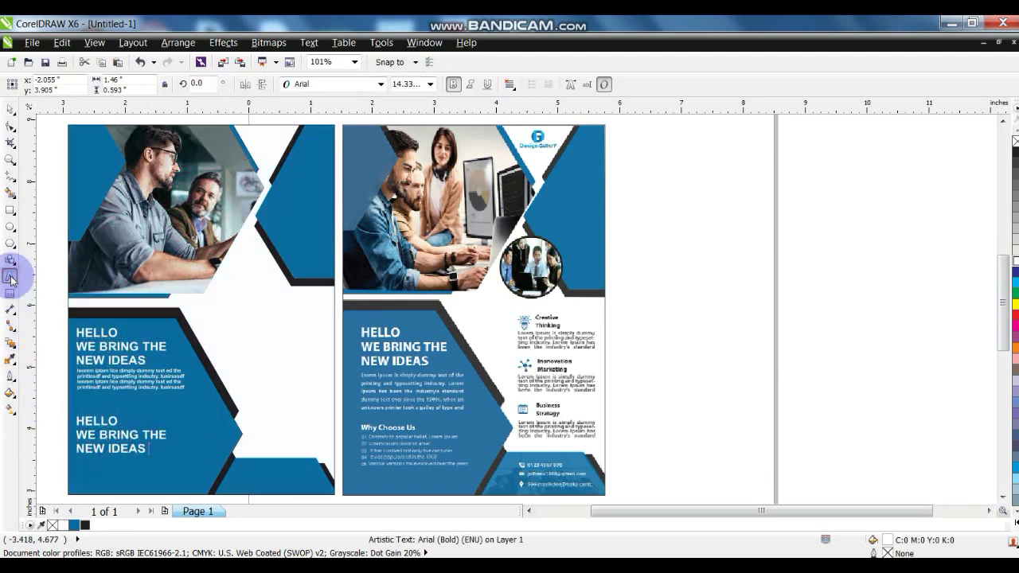
key("shift+Up")
key("shift+Up")
type("wh")
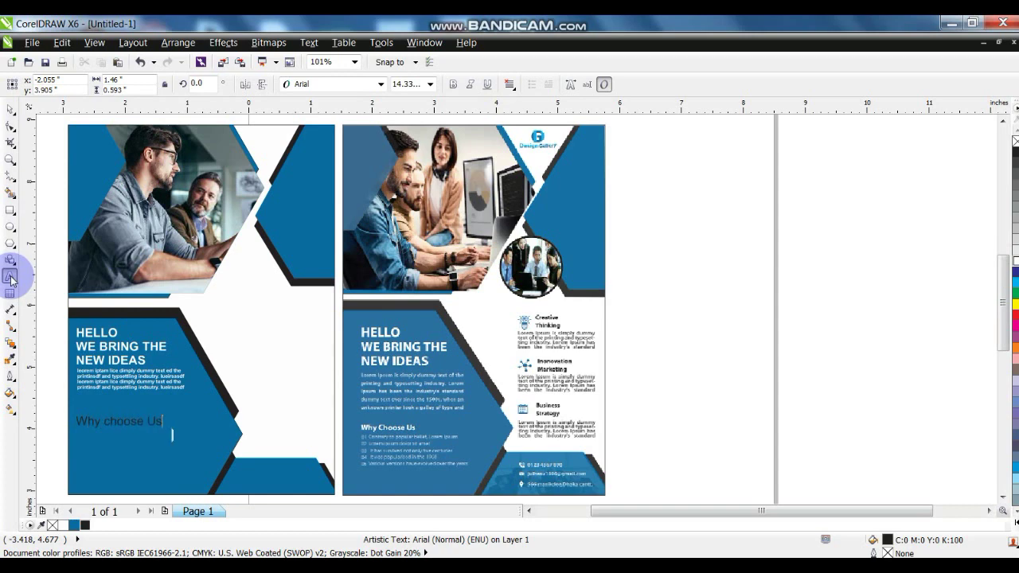
Step: Make the "Why choose Us" subheading bold and white
left_click(10, 109)
left_click(454, 84)
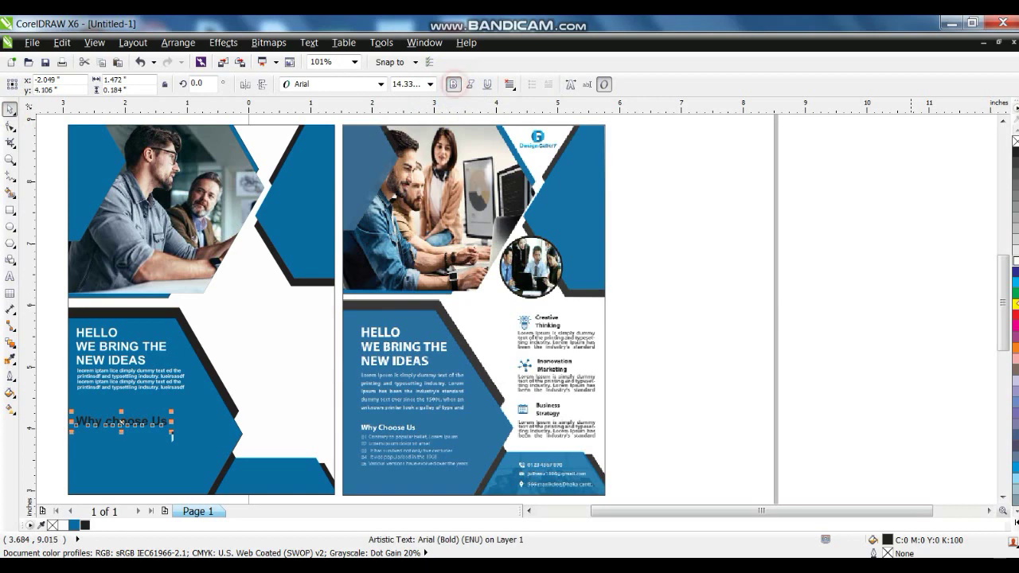
left_click(1016, 260)
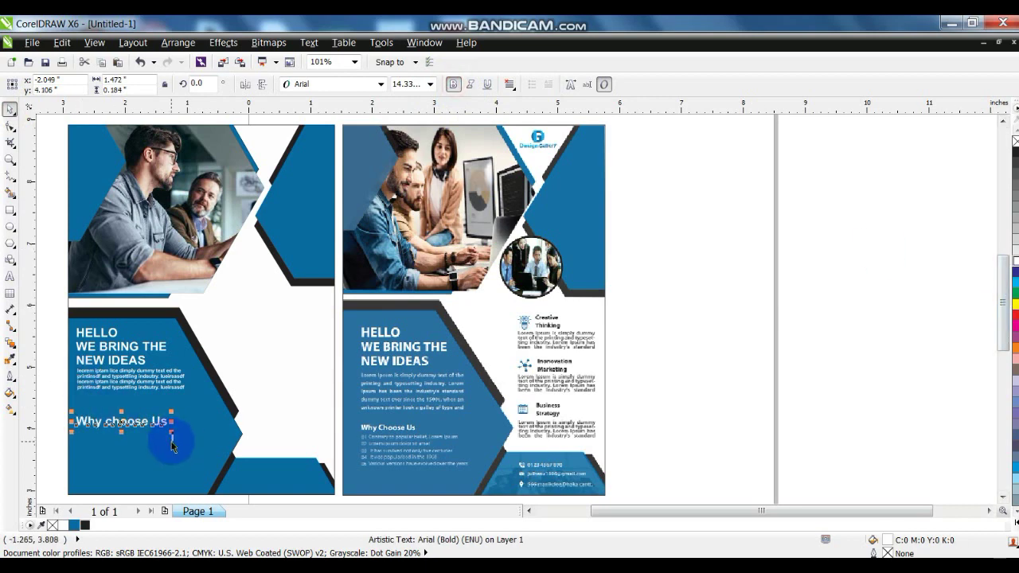
Step: Reduce the "Why choose Us" subheading and add a copy of the paragraph with wider line spacing beneath it
left_click_drag(143, 430, 109, 469)
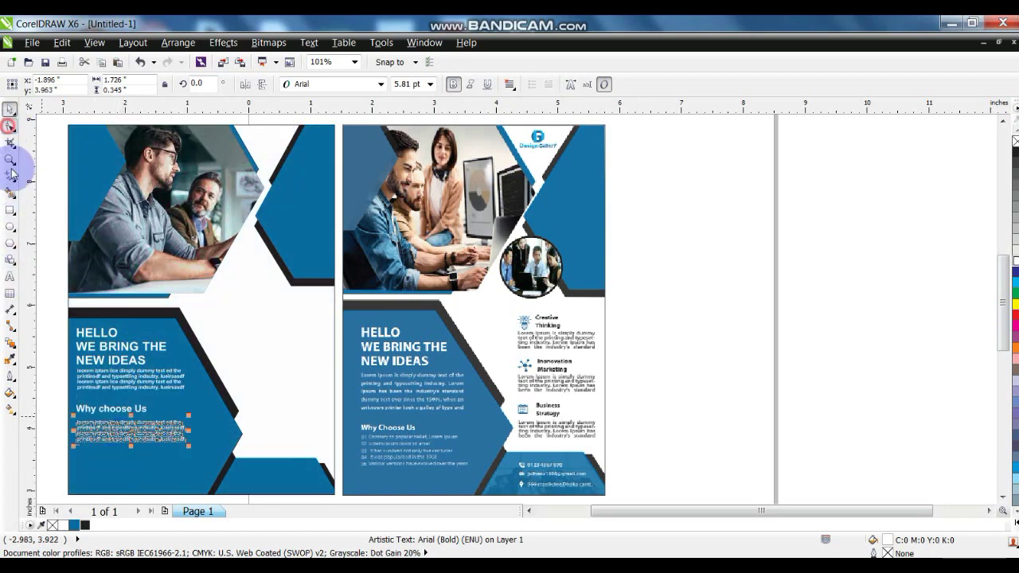
left_click(10, 126)
left_click_drag(75, 447, 76, 462)
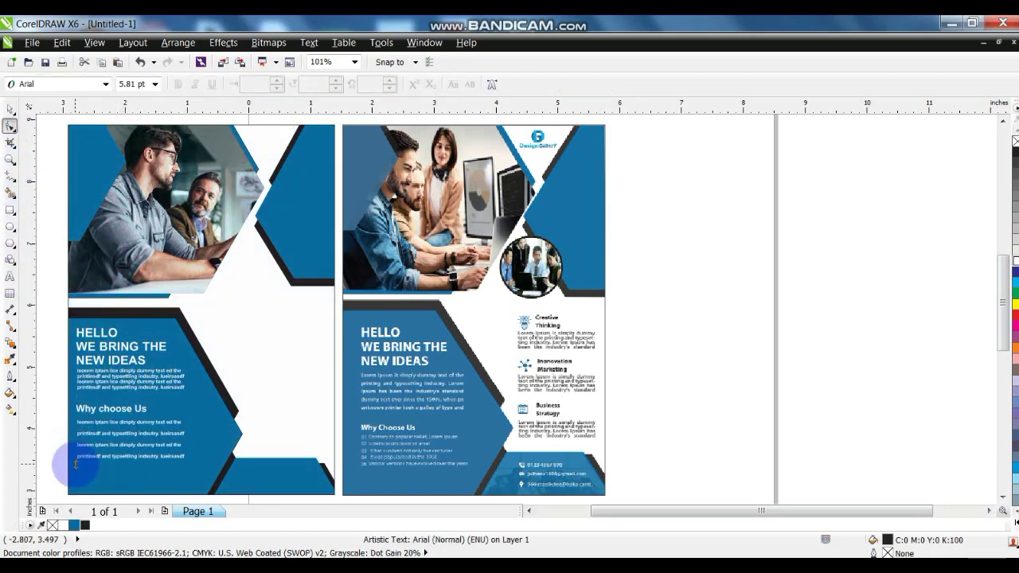
left_click(10, 110)
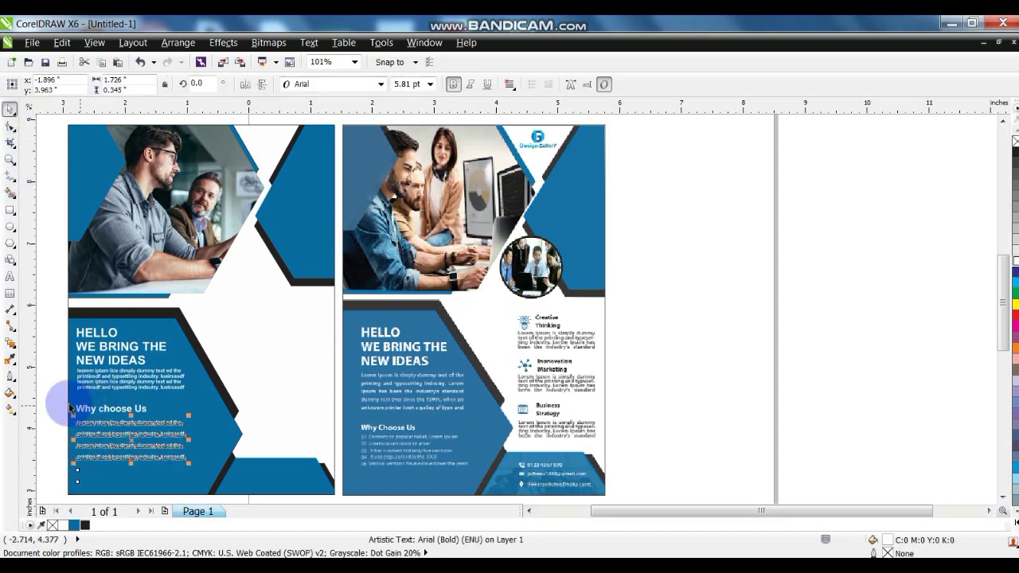
Step: Move the "Why choose Us" subheading and its paragraph slightly down within the blue hexagon
left_click(66, 396)
left_click_drag(125, 455, 206, 486)
left_click_drag(148, 417, 147, 431)
Step: Widen the line spacing of the paragraph under the main heading to fill the gap above "Why choose Us"
left_click(140, 384)
left_click(10, 126)
left_click_drag(76, 393, 76, 411)
left_click(9, 107)
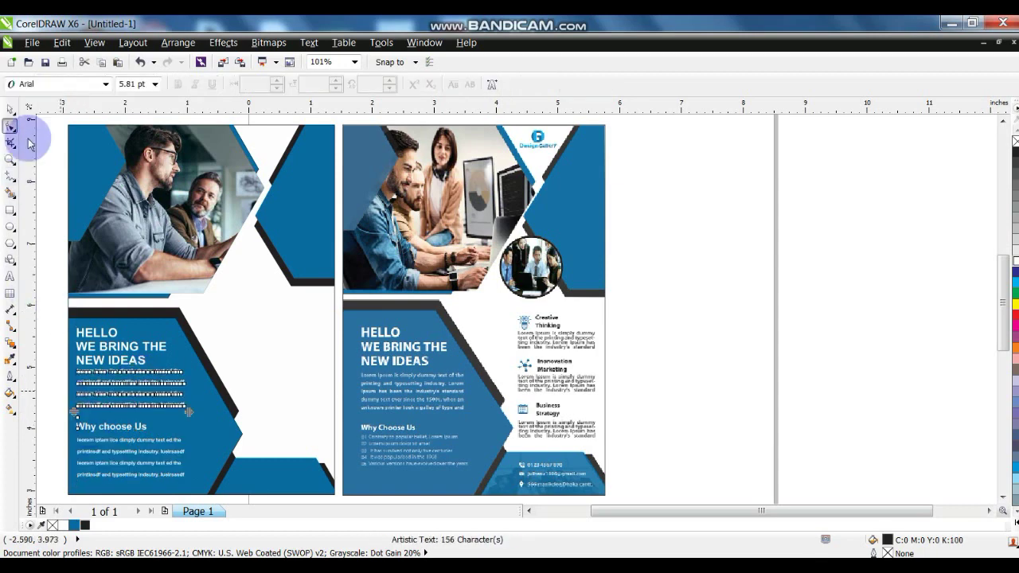
left_click(693, 395)
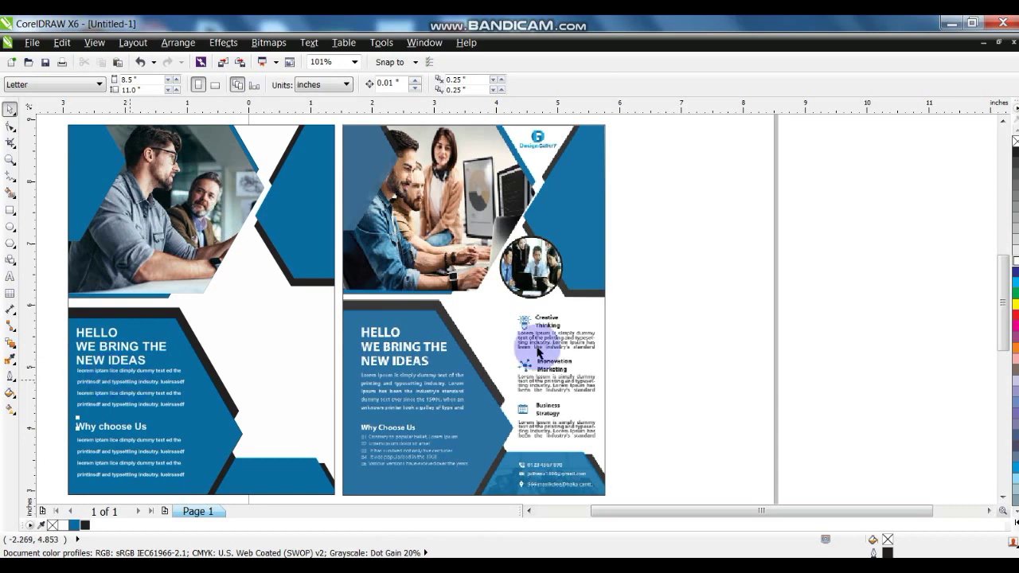
Step: Copy the spaced paragraph to the white area beside the blue hexagon, color it black and tighten its line spacing
left_click_drag(114, 444, 268, 325)
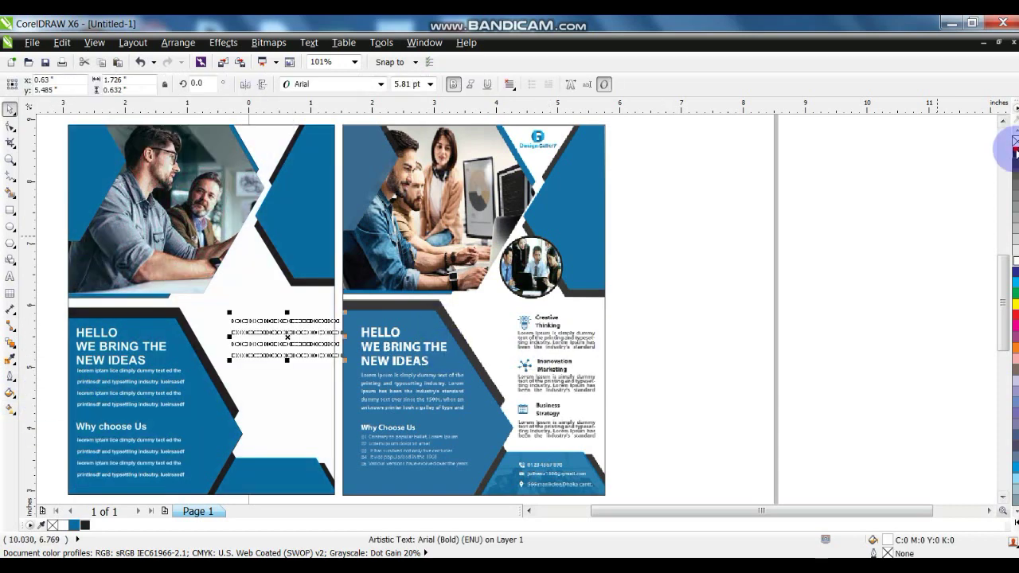
left_click(11, 126)
left_click_drag(229, 361, 229, 344)
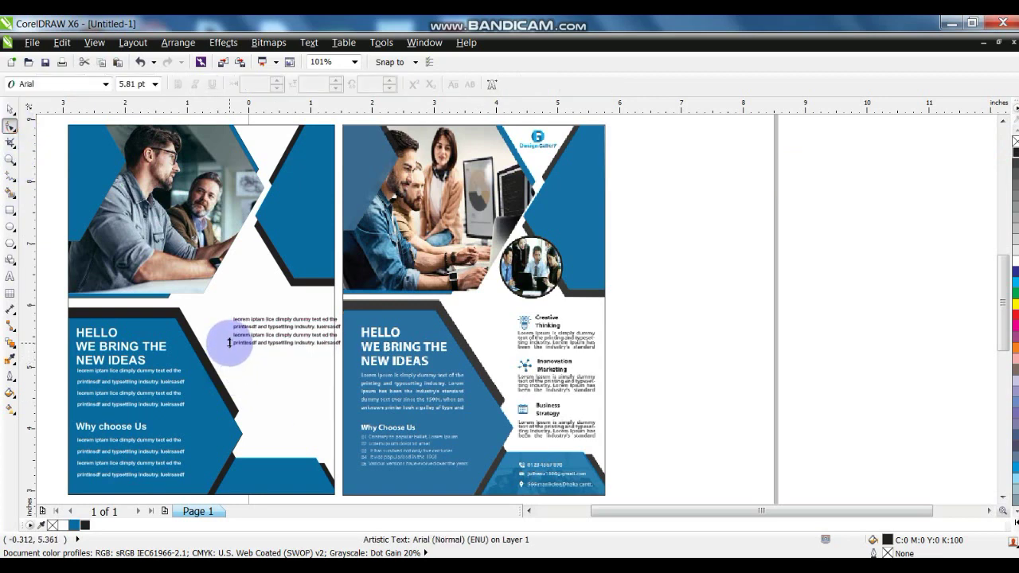
Step: Shrink the black paragraph to about 1.3 inches wide and stack two copies of it evenly below in the white area
left_click(11, 109)
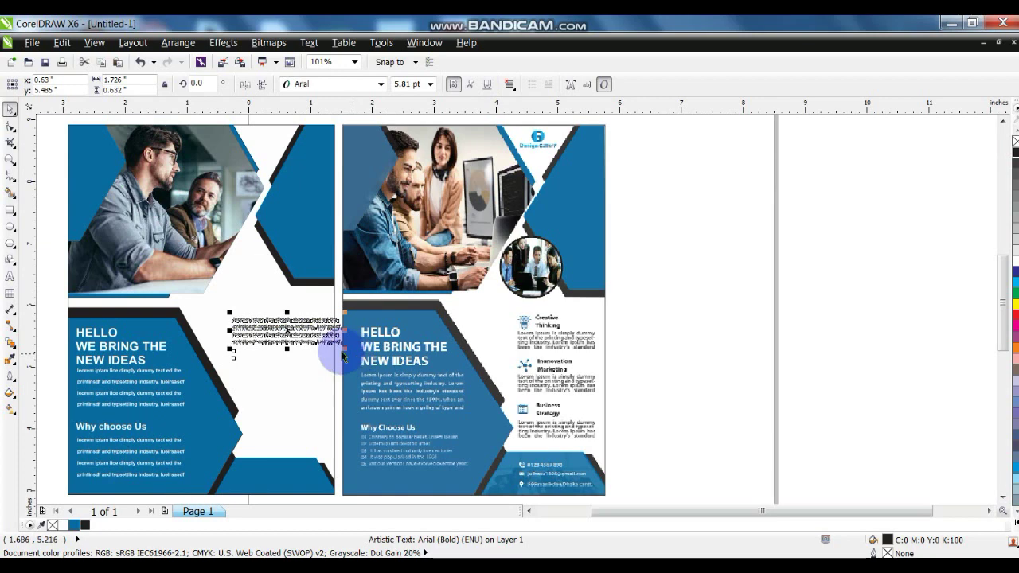
left_click_drag(341, 346, 300, 329)
left_click_drag(240, 348, 288, 380)
right_click(288, 380)
key("ctrl+r")
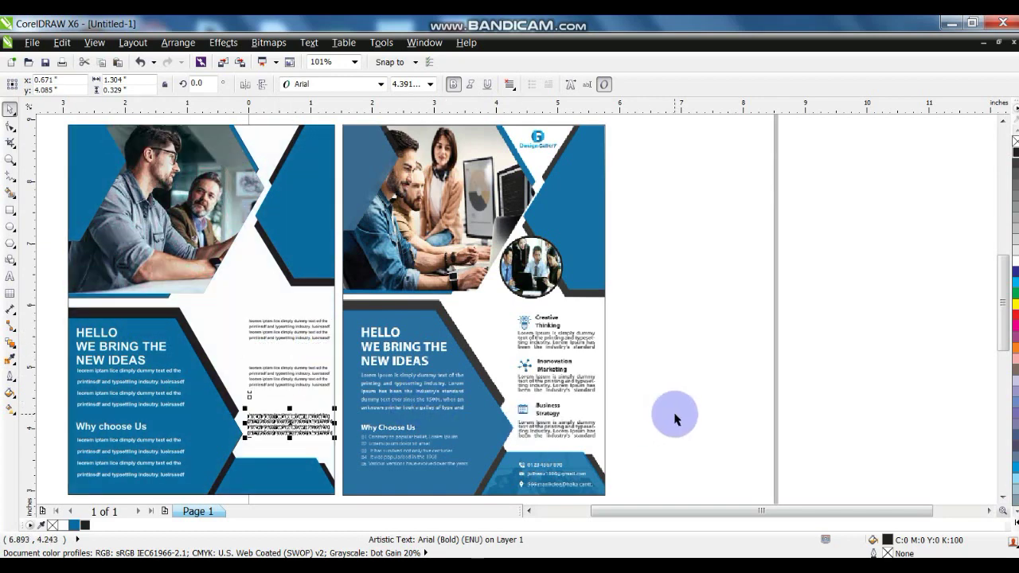
left_click(676, 414)
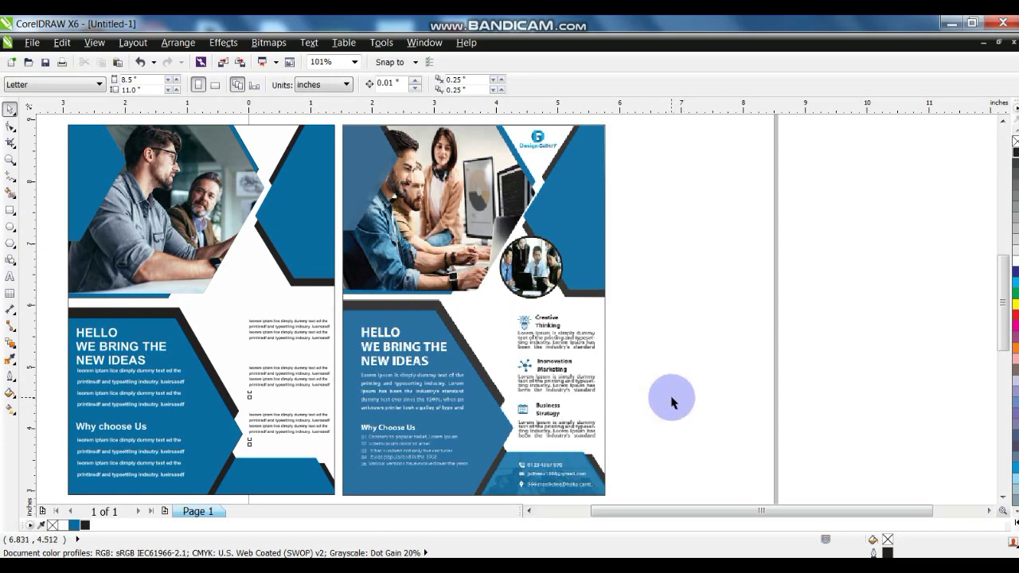
Step: Draw a circle about 0.93 inch across in the white gap between the photo and the upper blue shape
scroll(602, 395, "down", 1)
left_click_drag(648, 473, 289, 184)
key("shift+F2")
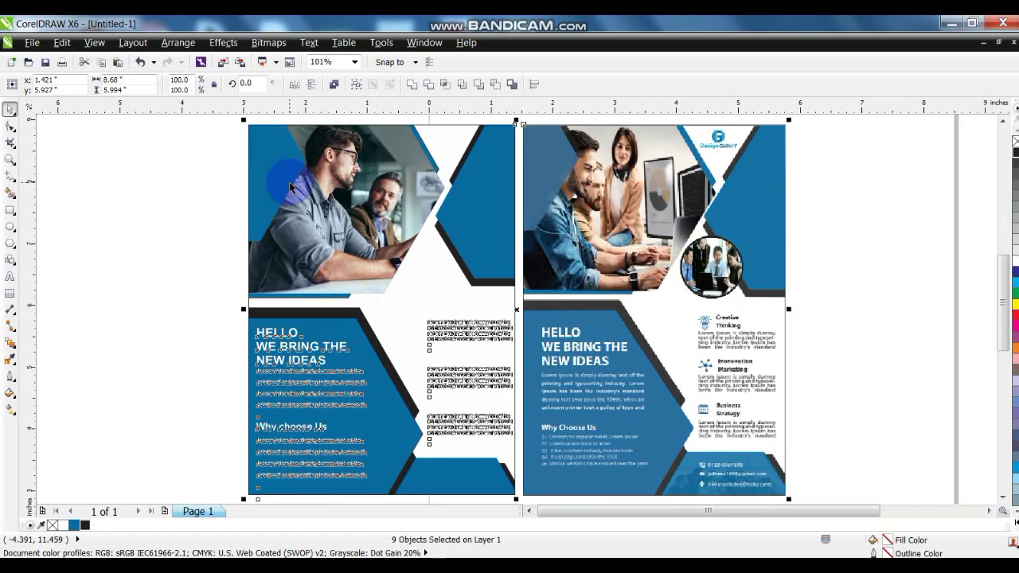
left_click(207, 217)
left_click(10, 227)
mouse_move(423, 237)
left_mouse_down()
mouse_move(467, 289)
mouse_move(413, 226)
left_mouse_up()
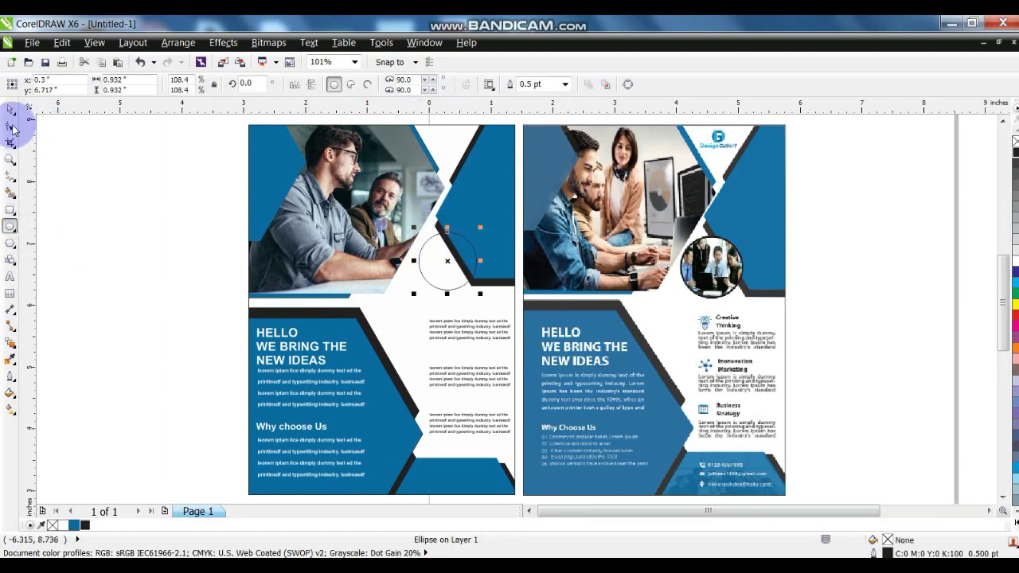
Step: Fill the circle black and add a slightly smaller concentric white circle of about 0.85 inch inside it
left_click(1016, 153)
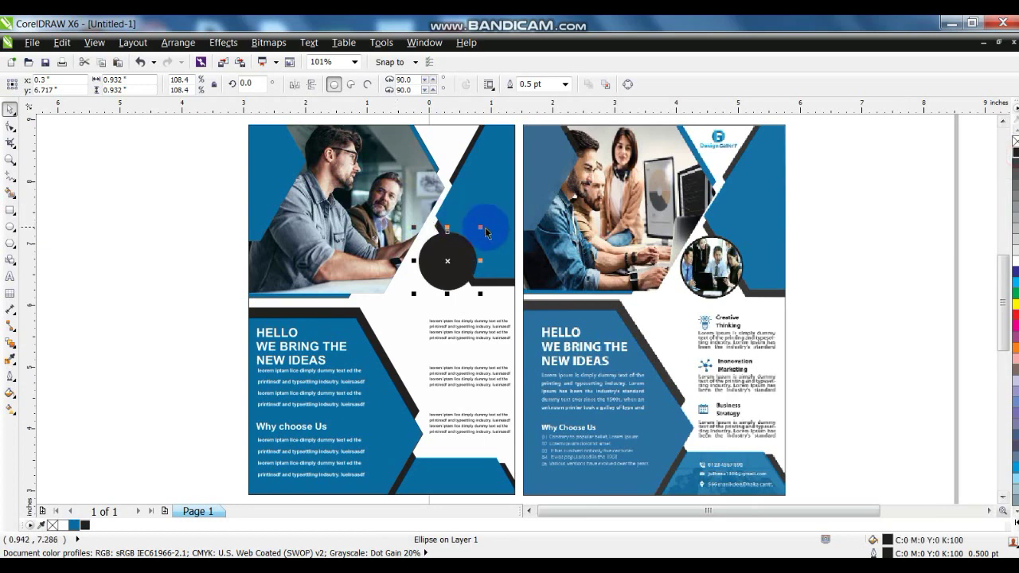
left_click_drag(483, 230, 480, 231)
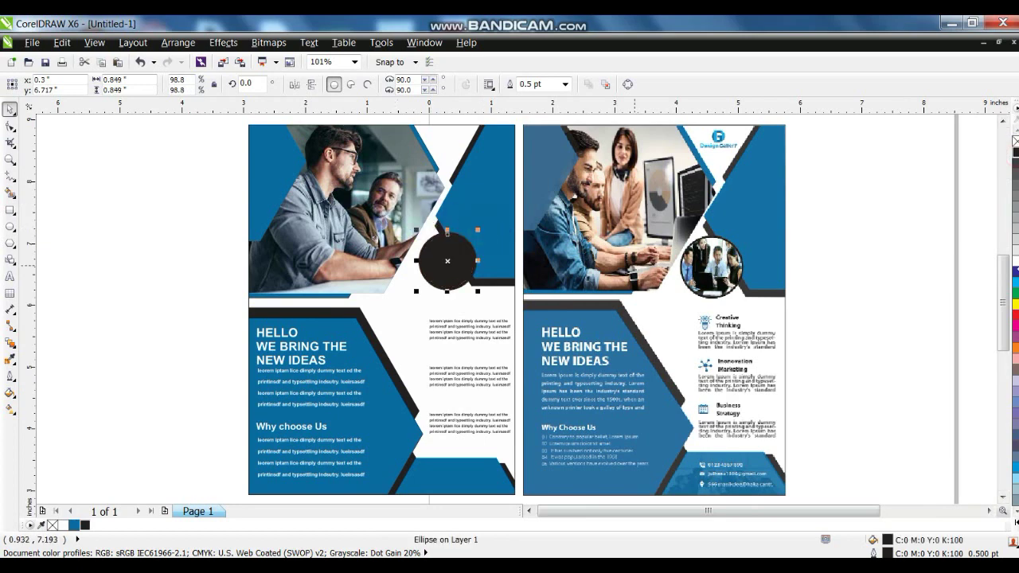
left_click(1013, 260)
left_click(884, 302)
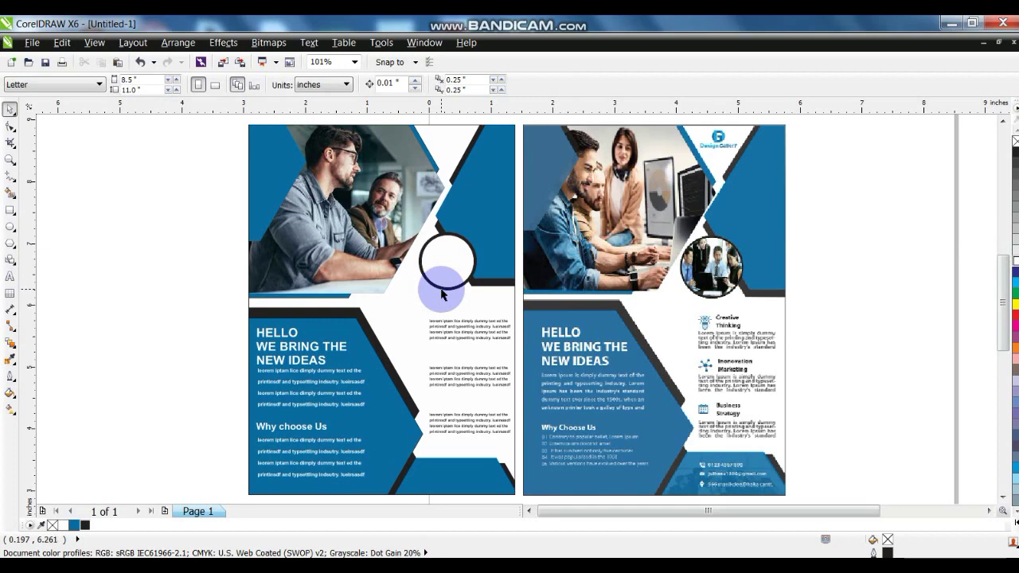
Step: Duplicate the whole recreated flyer into the empty space on the side away from the reference
scroll(442, 294, "down", 2)
left_click_drag(295, 170, 487, 409)
left_click_drag(418, 388, 225, 385)
Step: Inside the duplicate's PowerClip, fill the main blue shapes with a dark navy of C 100, M 96, Y 10, K 42
left_click(250, 246)
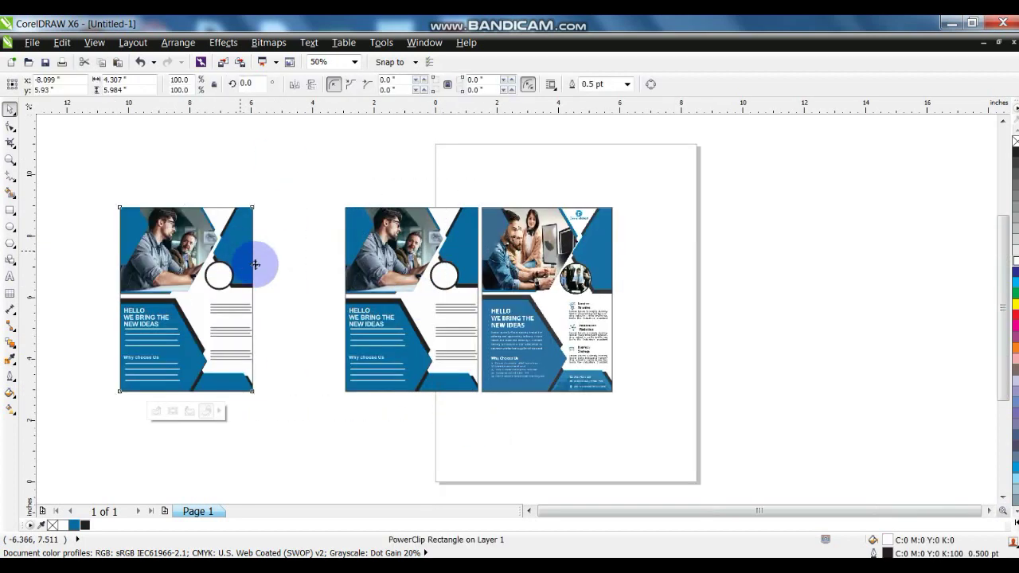
double_click(244, 258)
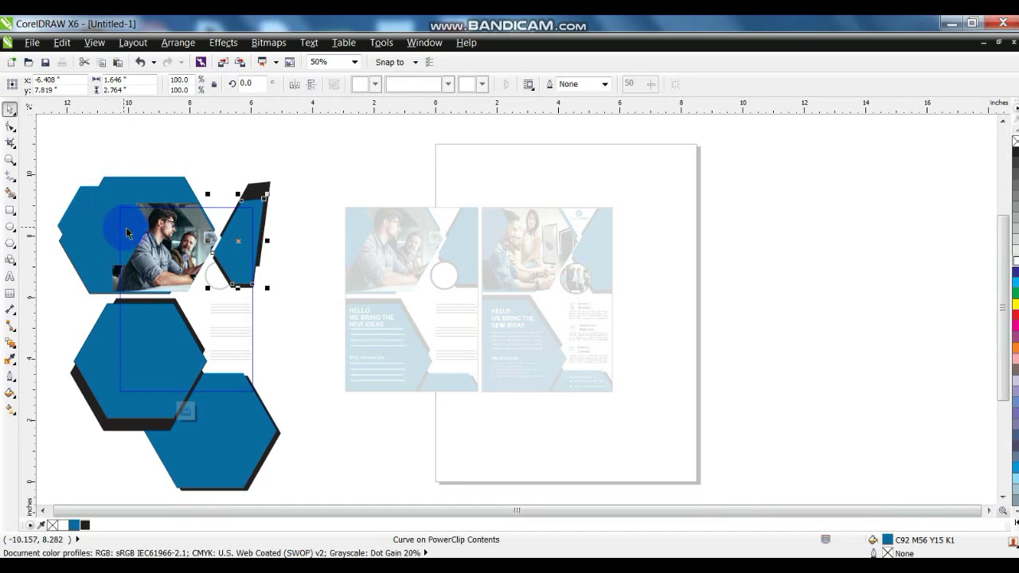
left_click(148, 186, "shift")
left_click(145, 358, "shift")
left_click(226, 473, "shift")
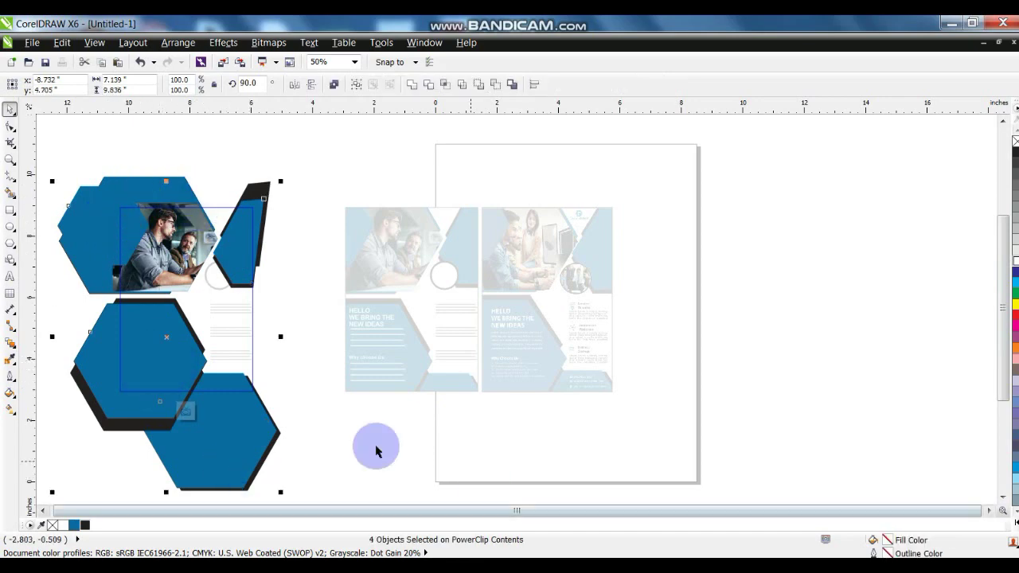
left_click(11, 393)
left_click(45, 392)
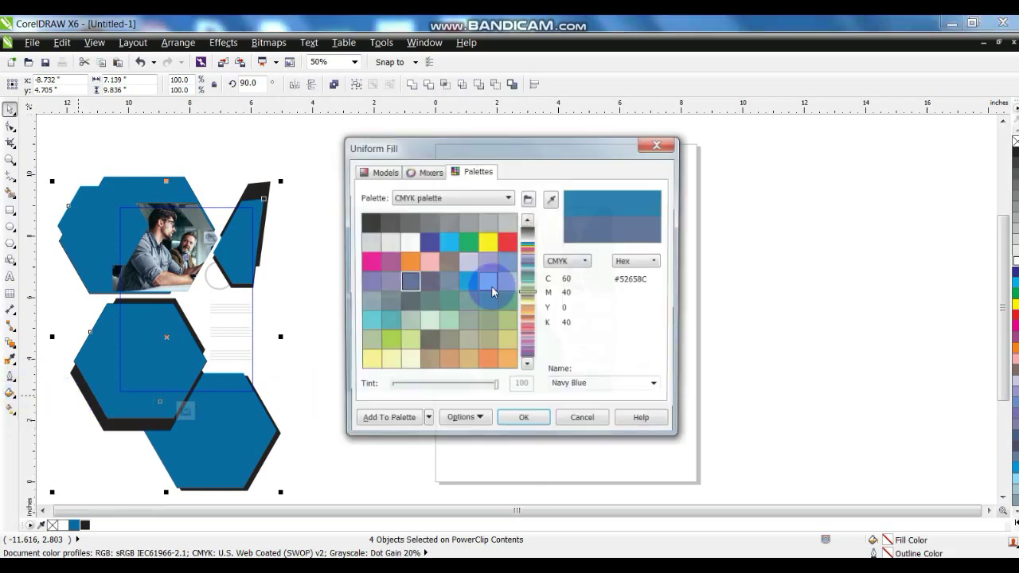
left_click(398, 171)
left_click_drag(476, 285, 473, 335)
left_click_drag(529, 285, 529, 276)
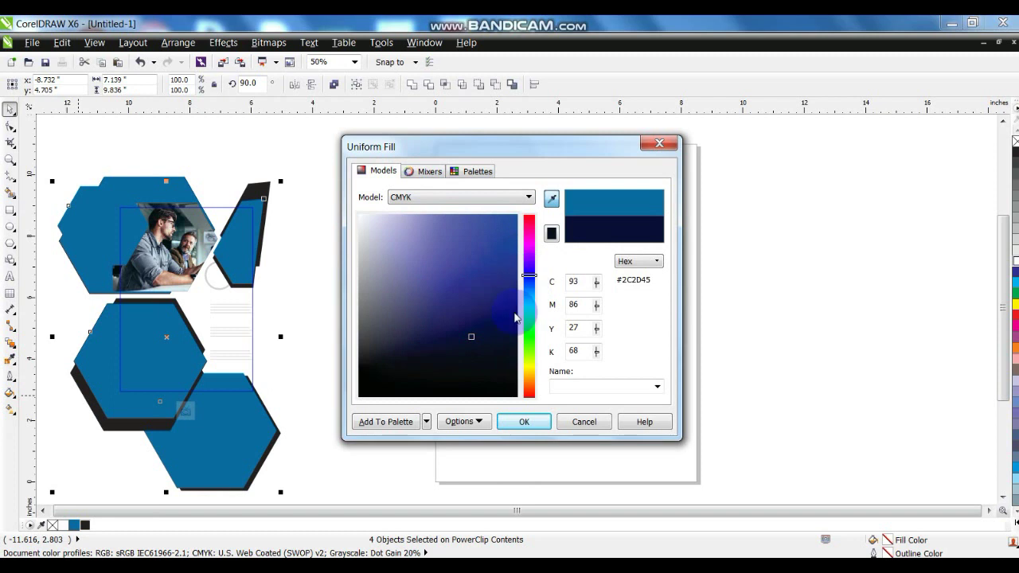
left_click_drag(476, 335, 487, 313)
left_click(524, 422)
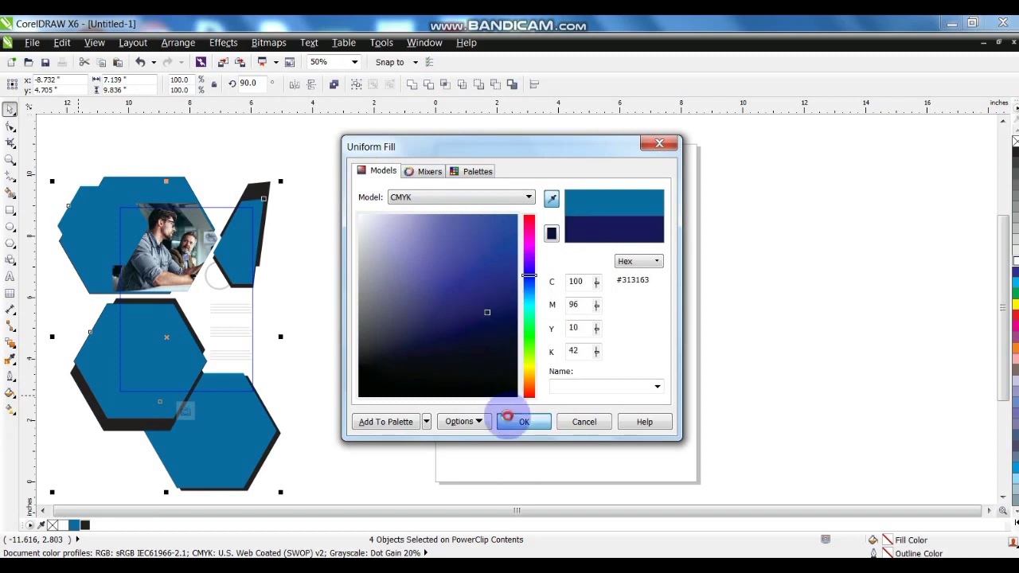
left_click(44, 274)
Step: Apply the same navy fill to the remaining blue shapes behind the office photo
right_click(188, 188)
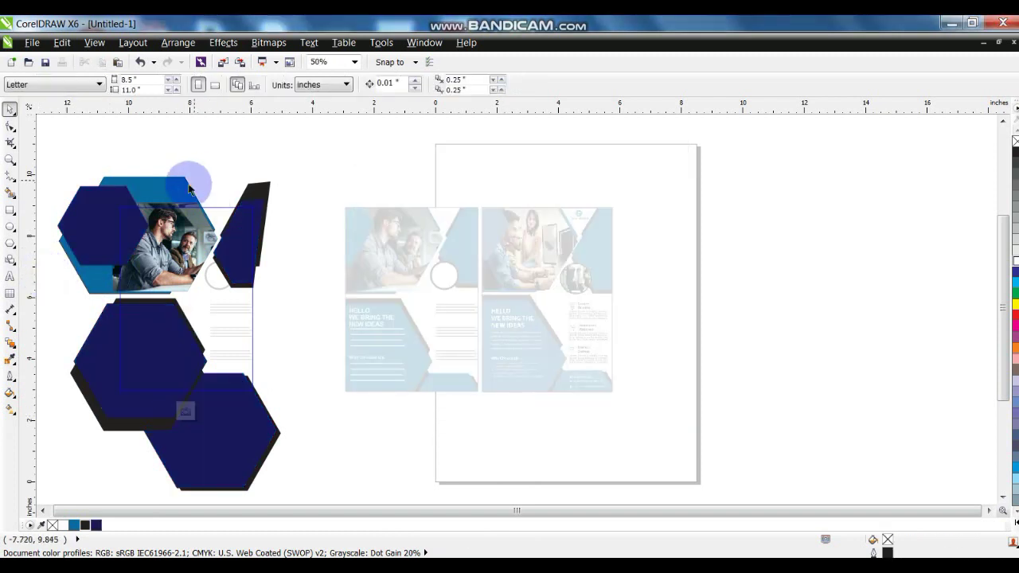
left_click(189, 188)
key("ctrl+r")
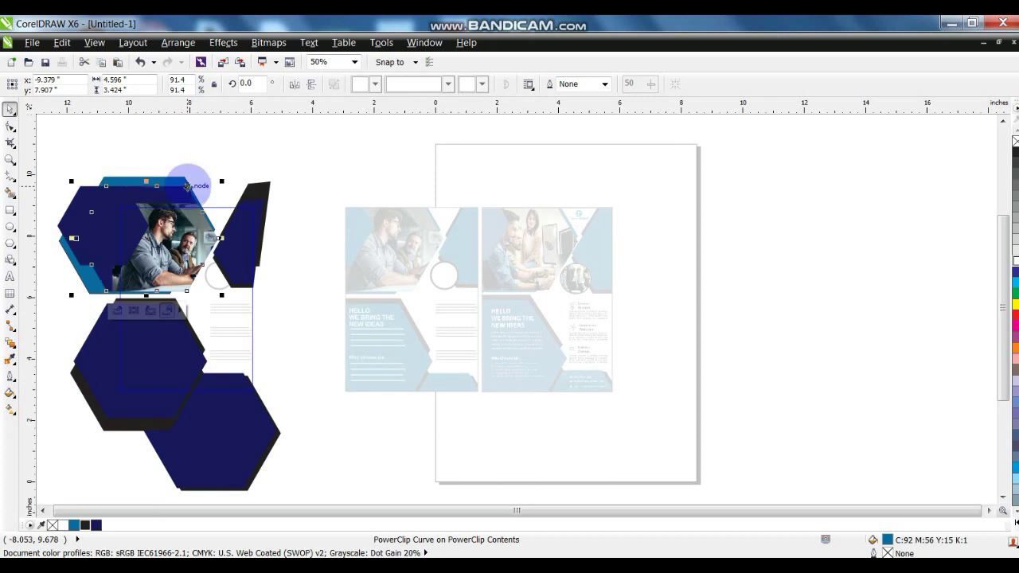
left_click(90, 291)
key("ctrl+r")
left_click(79, 325)
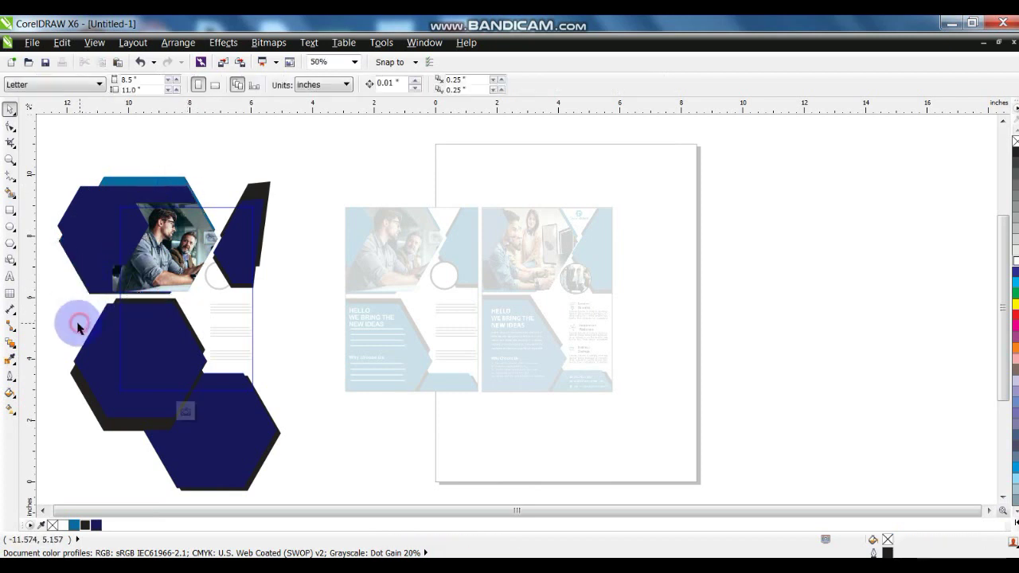
left_click(180, 176)
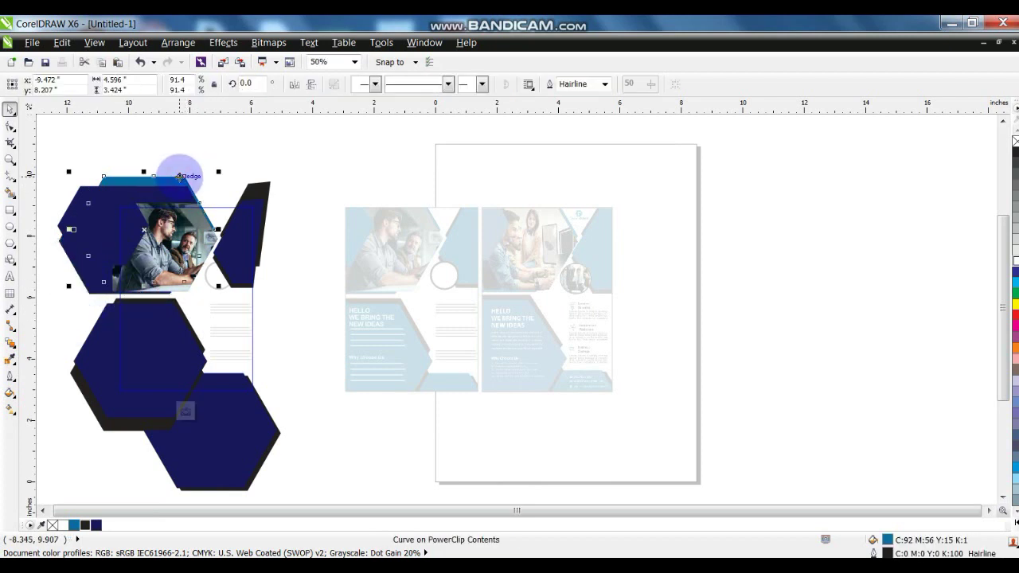
left_click(188, 155)
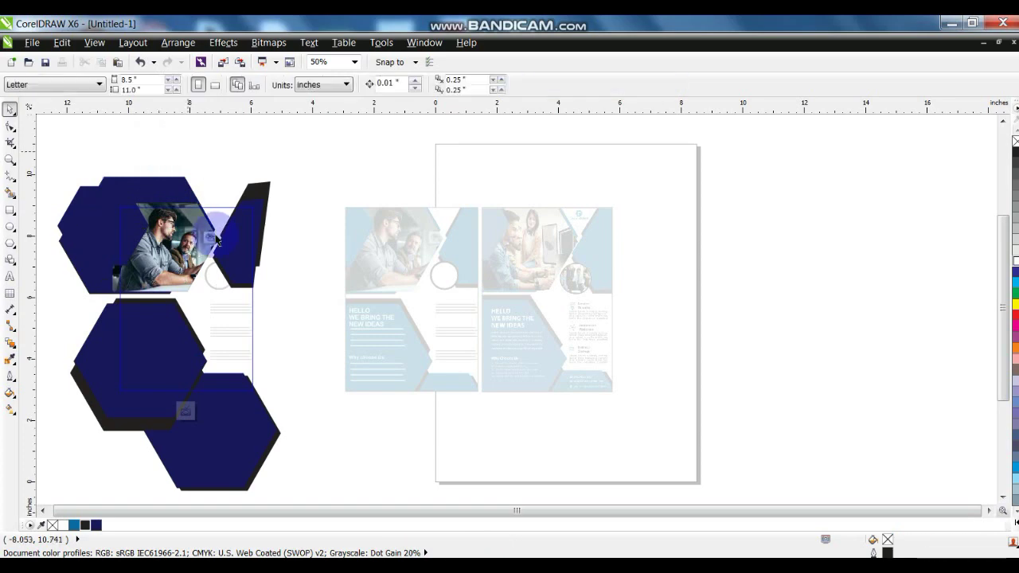
Step: Recolor the black backing shapes of the navy flyer light blue, C 100, M 20, Y 0, K 0, and finish editing the PowerClip
left_click_drag(311, 150, 54, 490)
key("shift+F2")
left_click(527, 267)
left_click(528, 277)
left_click(502, 420, "shift")
left_click(633, 139, "shift")
left_click(637, 438, "shift")
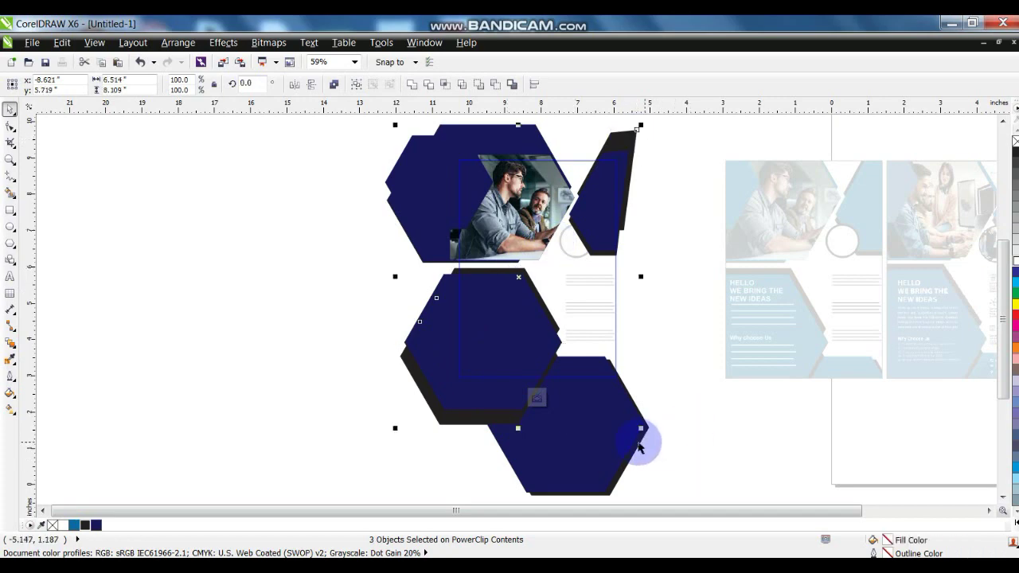
left_click(1015, 474)
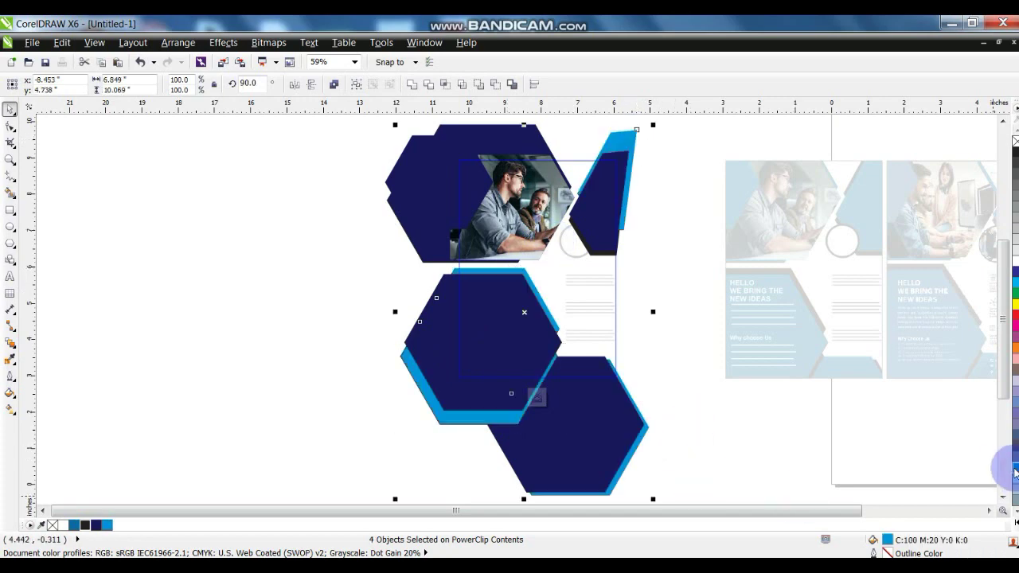
left_click(677, 432)
Step: Move the navy flyer closer to the blue one and place a copy of it on its far side
left_click_drag(414, 115, 666, 419)
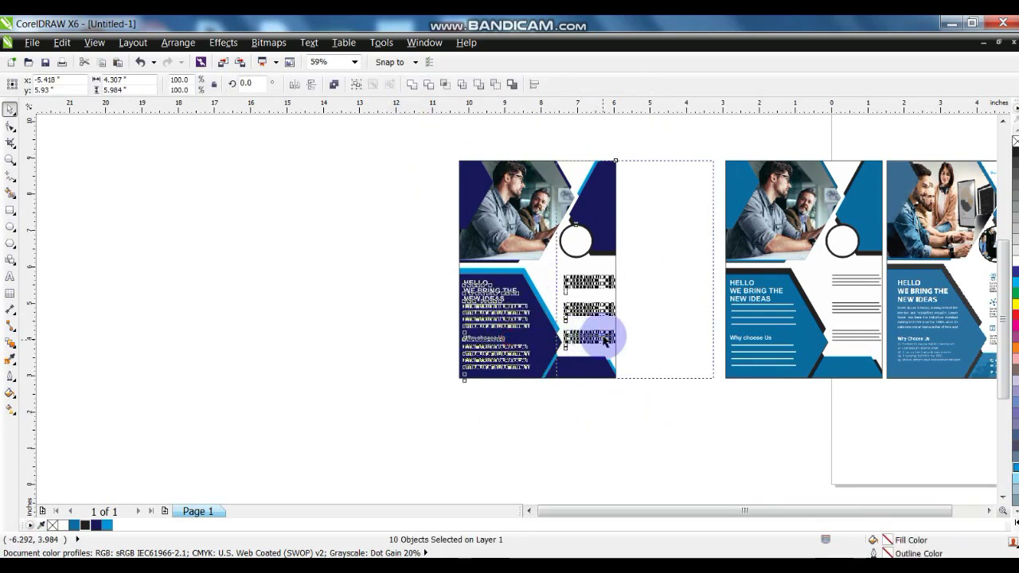
left_click(475, 307)
left_click_drag(505, 146, 726, 437)
left_click_drag(677, 373, 498, 375)
right_click(498, 375)
left_click(518, 429)
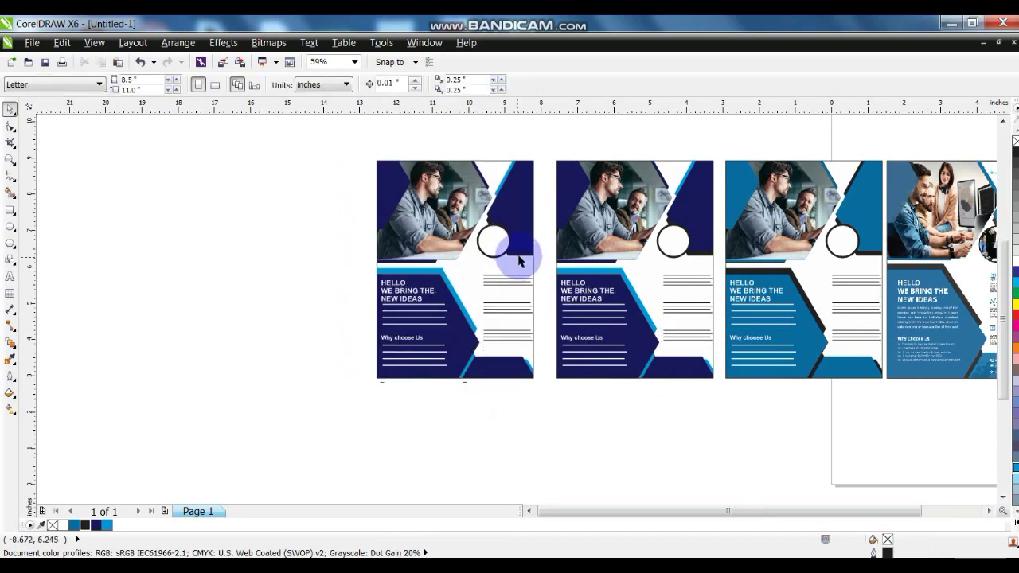
Step: Inside the new copy's PowerClip, fill the main navy shapes lime green, C 40, M 0, Y 100, K 0
left_click(521, 253)
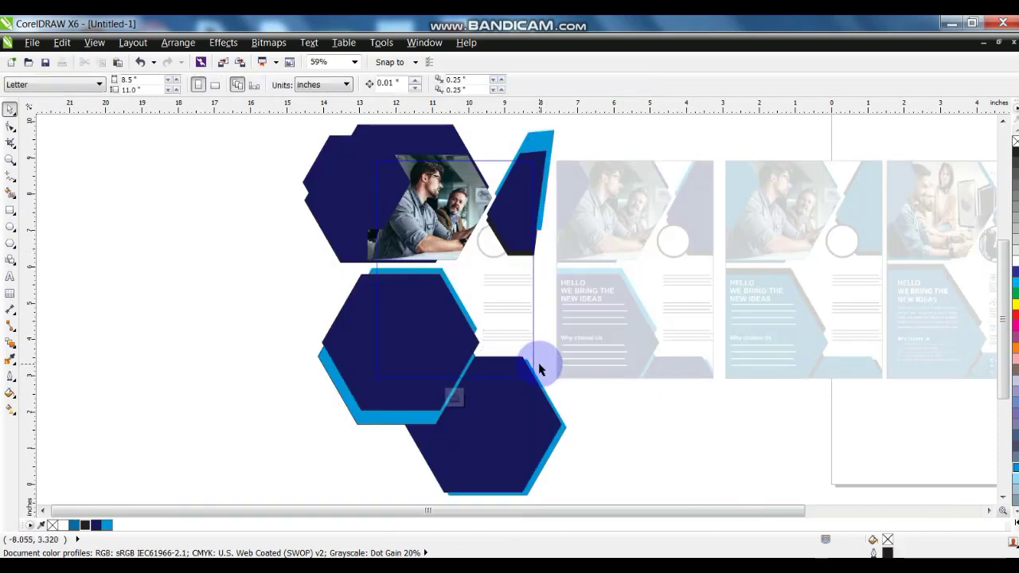
left_click(456, 324)
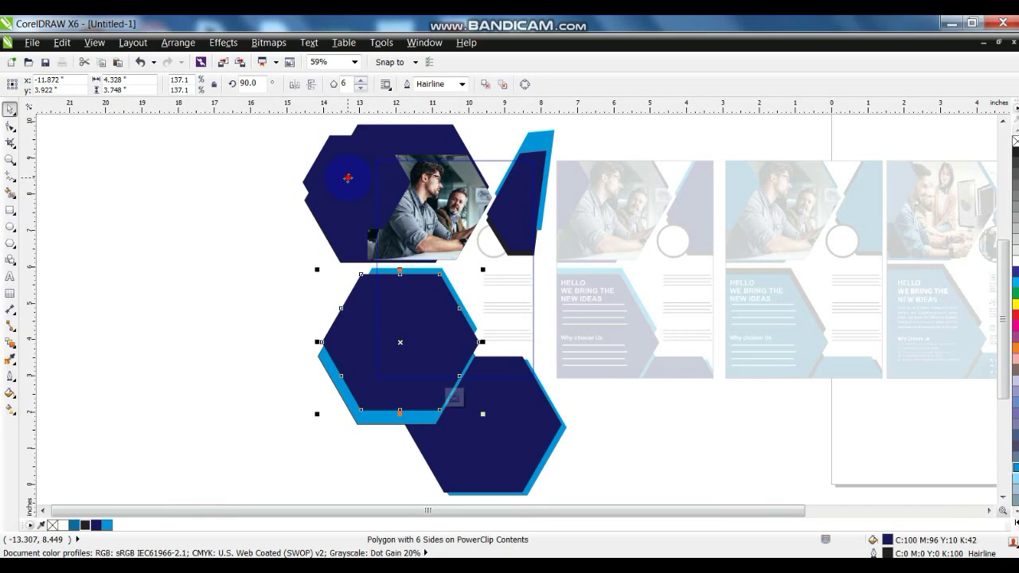
left_click(431, 132, "shift")
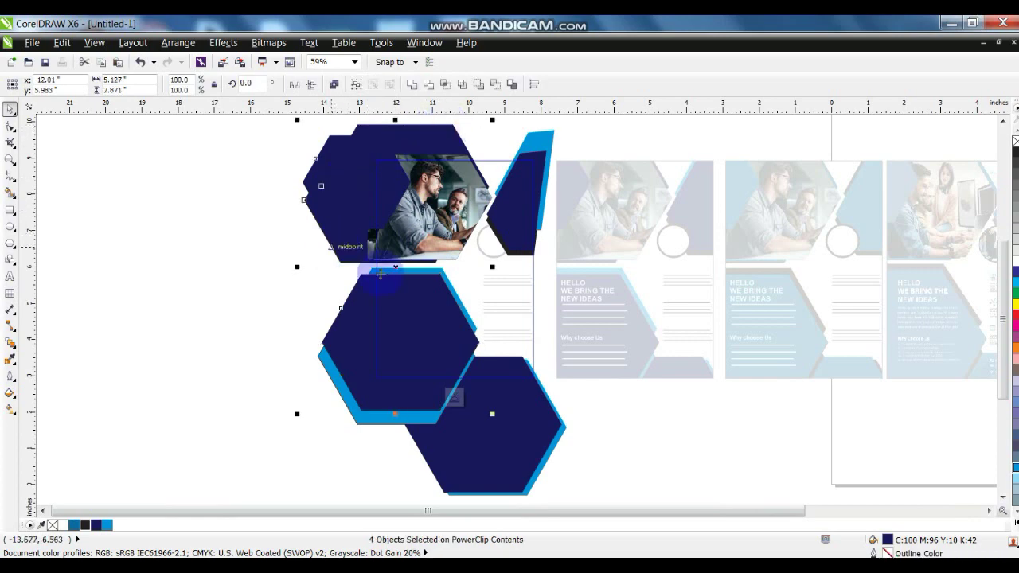
left_click(529, 214, "shift")
left_click(505, 479, "shift")
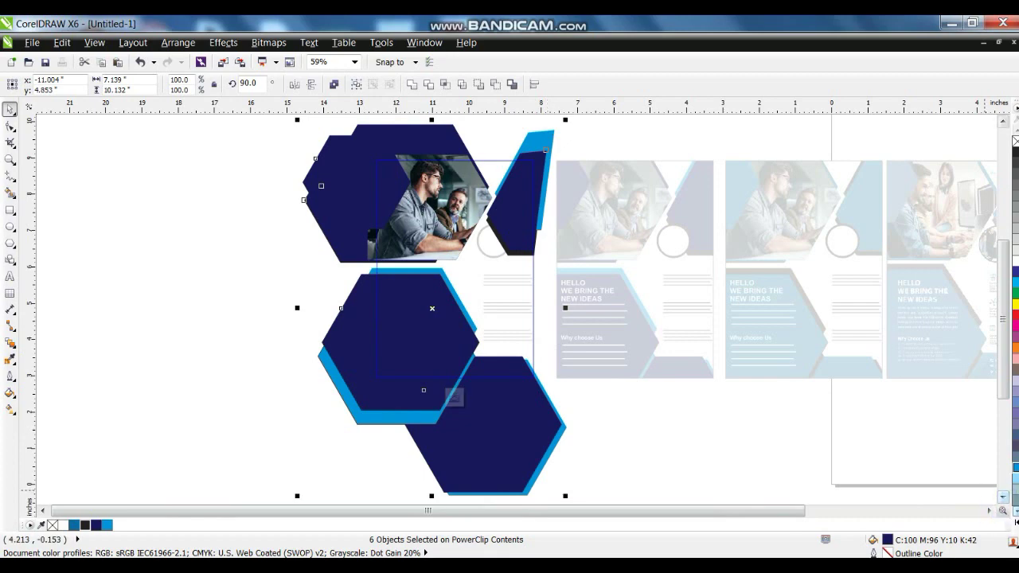
left_click(1015, 522)
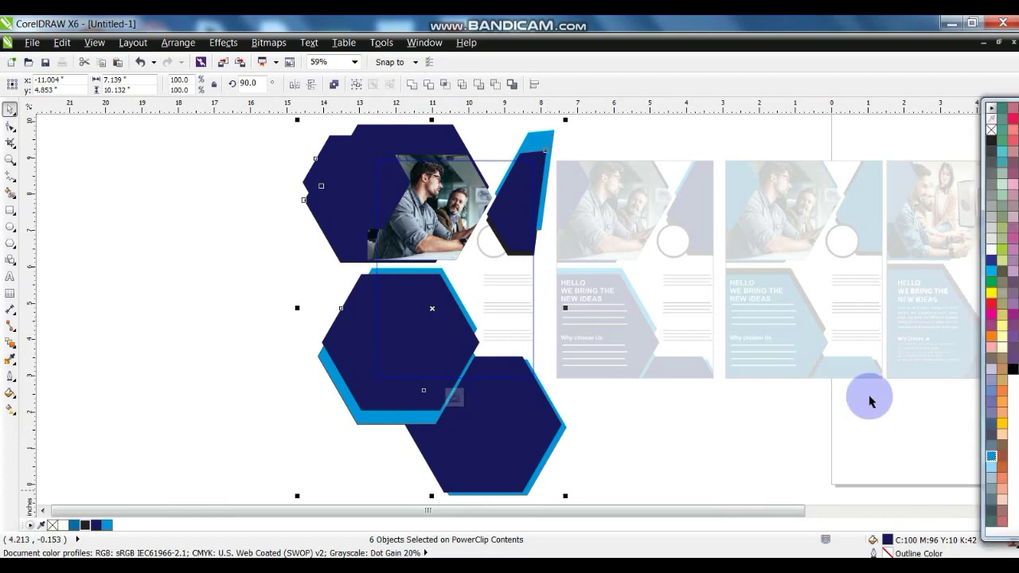
left_click(1002, 252)
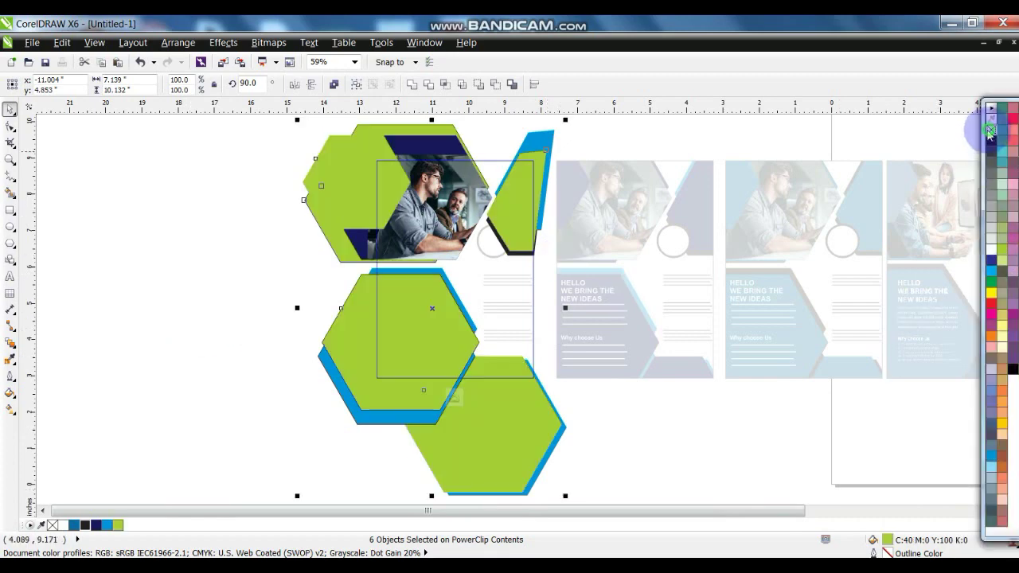
left_click(148, 246)
Step: Fill the light blue backing shapes of the green flyer with the document's navy and finish editing the PowerClip
left_click(352, 420)
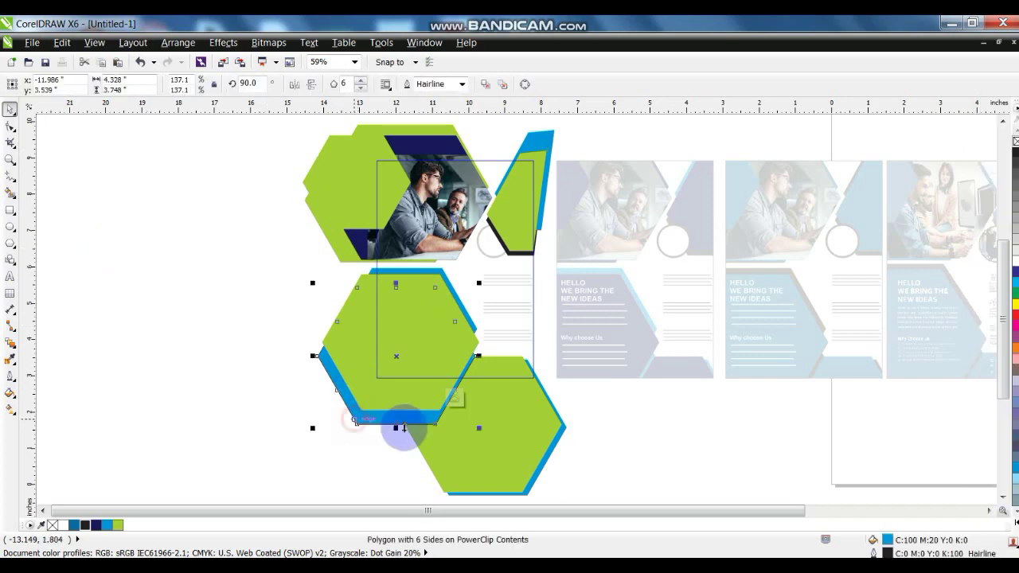
left_click(557, 126, "shift")
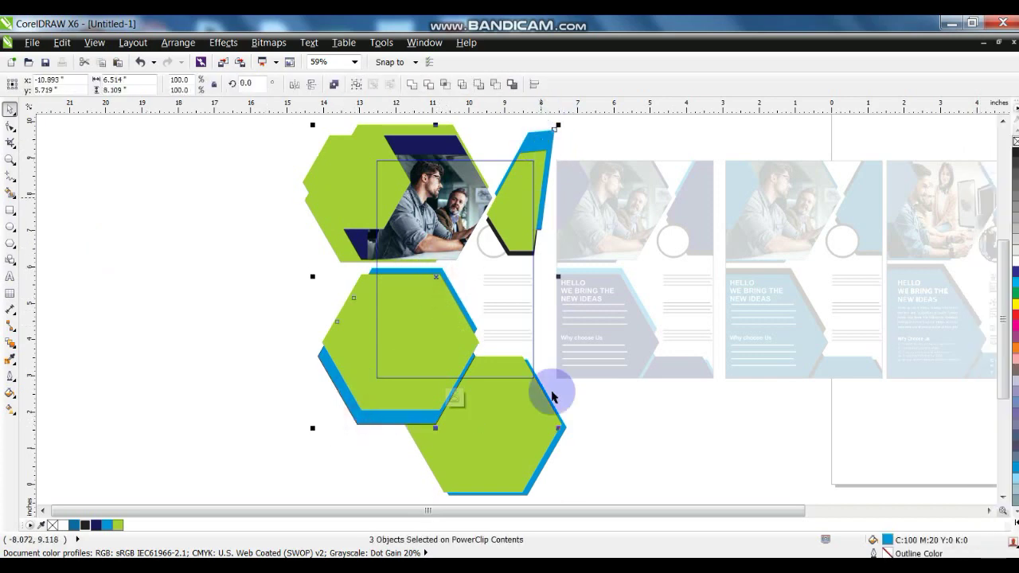
left_click(96, 525)
left_click(115, 472, "ctrl")
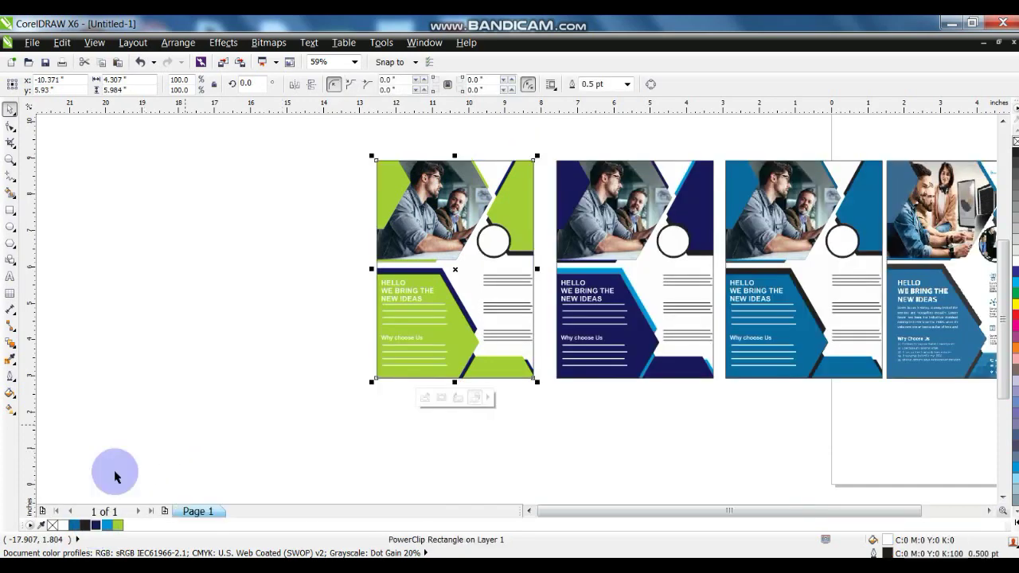
left_click(207, 372)
Step: Review the green, navy and blue flyer variants together in a full-screen preview
left_click_drag(305, 139, 900, 406)
key("shift+F2")
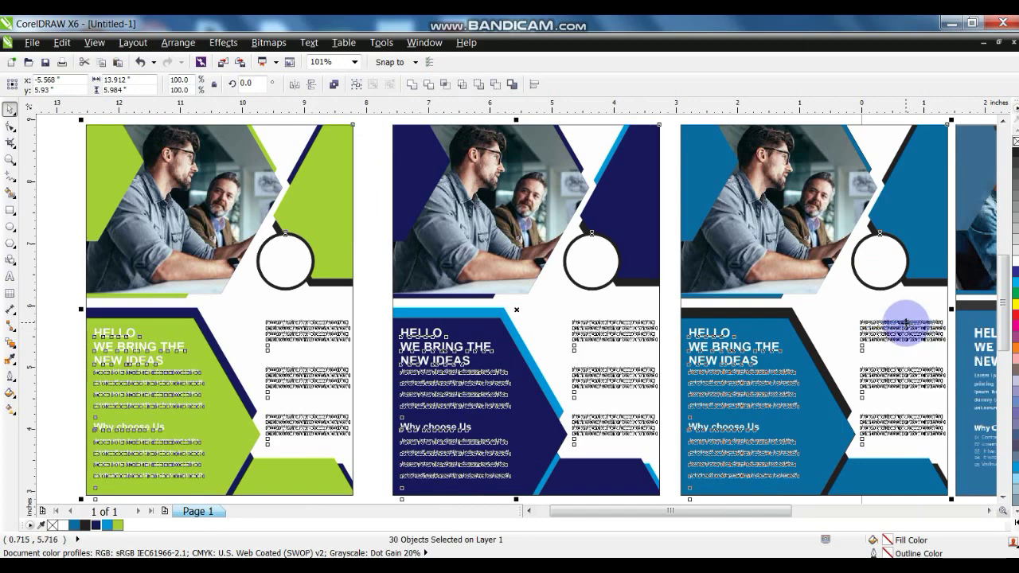
key("F9")
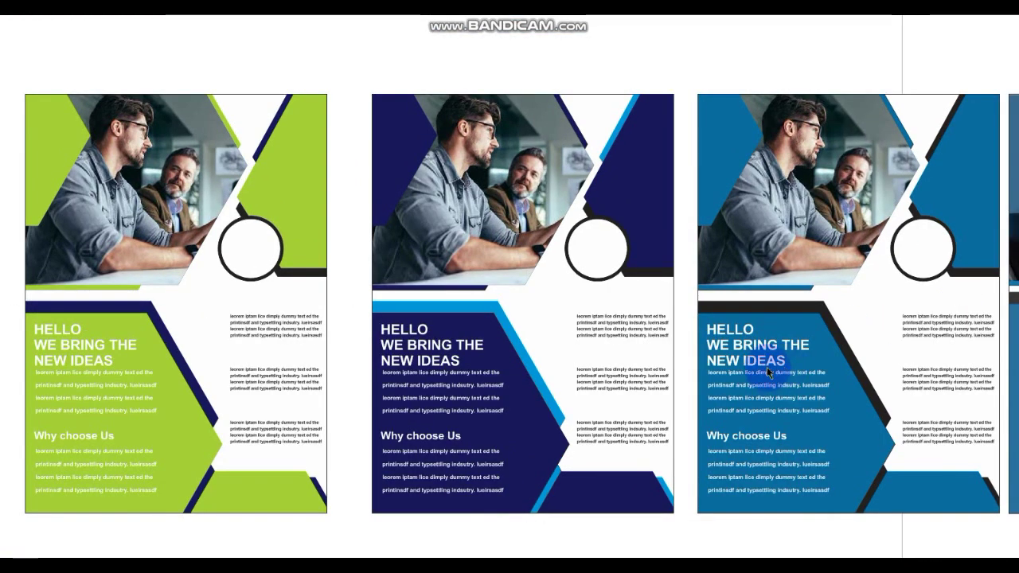
left_click(309, 406)
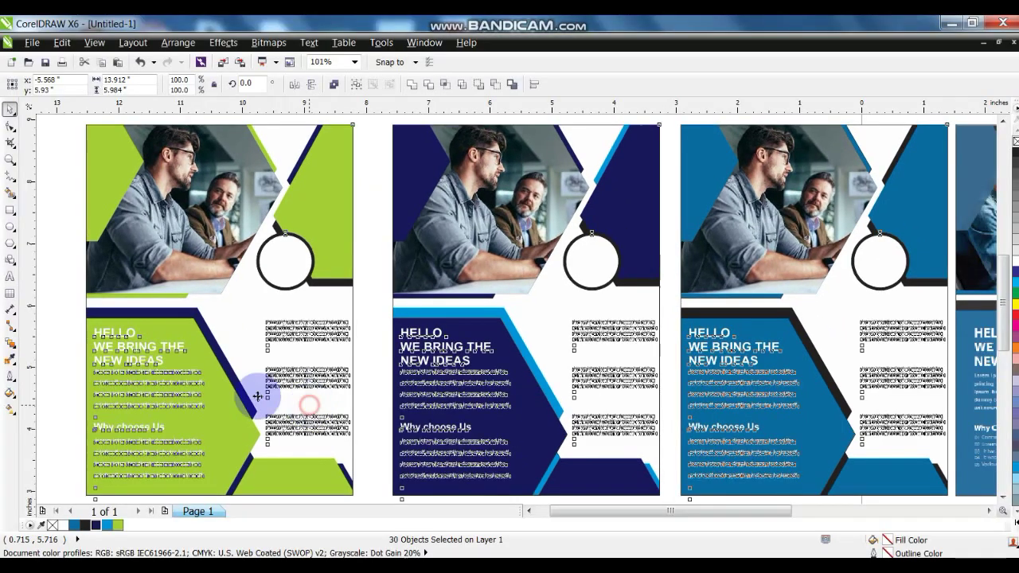
Step: Color the heading, subheading and paragraphs on the green hexagon navy
left_click(66, 318)
left_click_drag(109, 365, 213, 483)
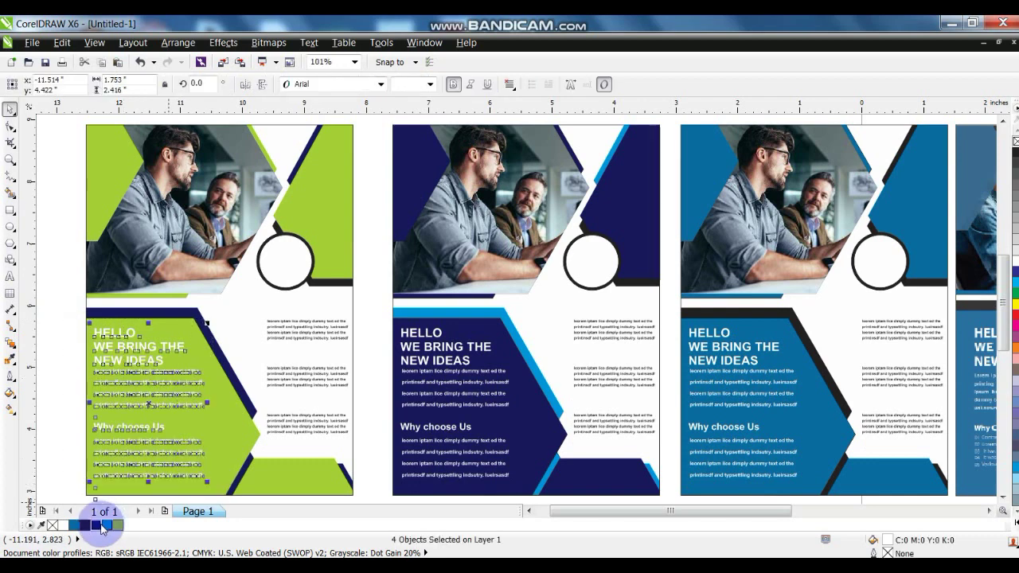
left_click(102, 528)
left_click(64, 424)
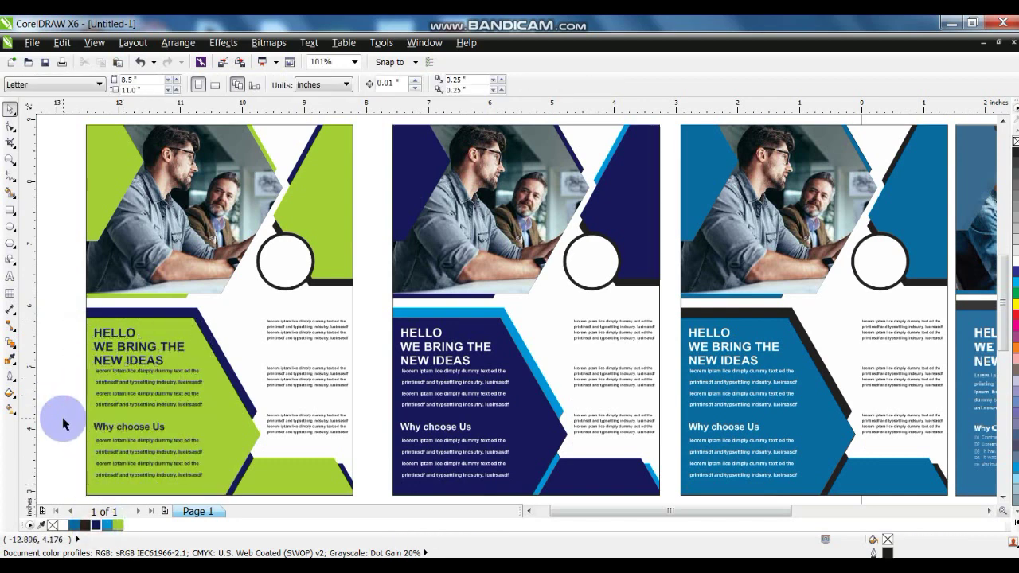